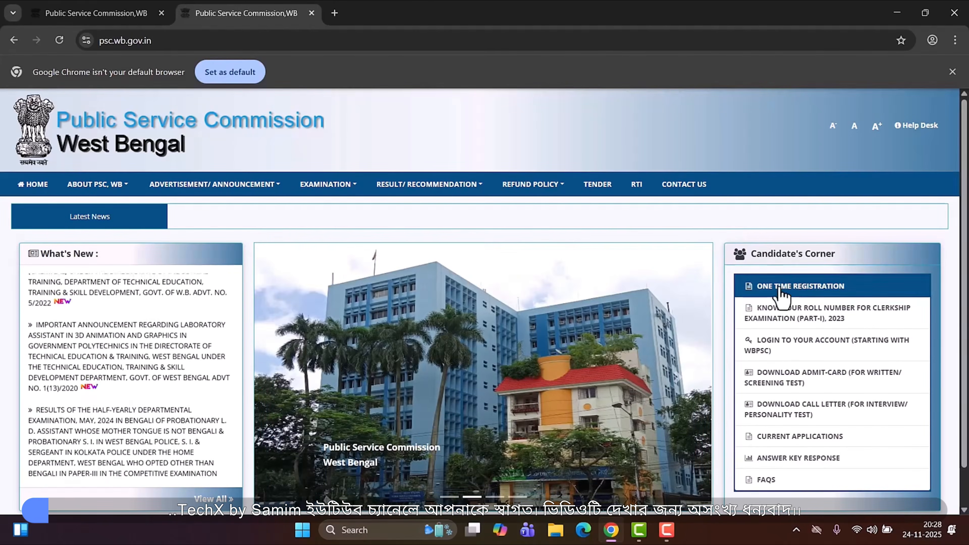
- Open the One Time Registration form and close the duplicate tab
{"action": "left_click", "coordinate": [801, 289]}
{"action": "left_click", "coordinate": [161, 13]}
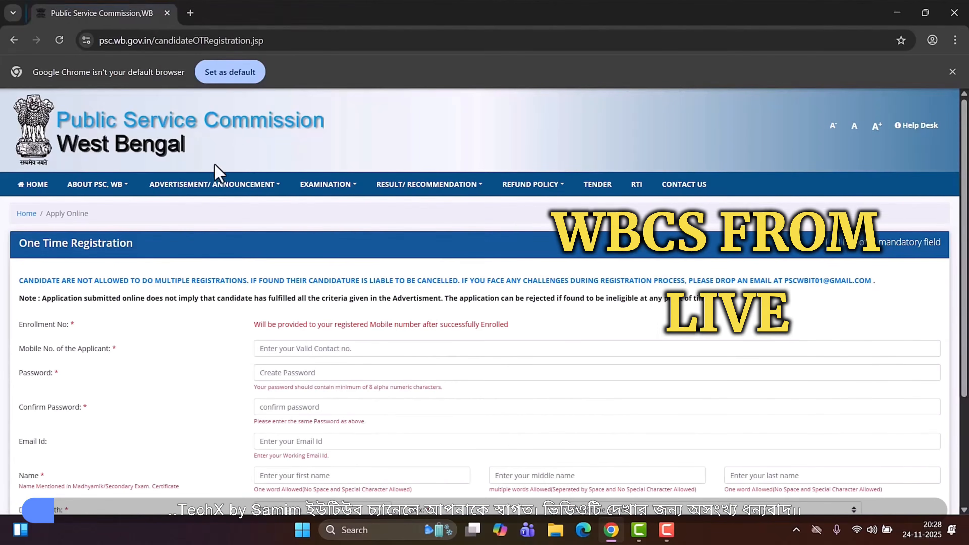
{"action": "scroll", "coordinate": [328, 231], "scroll_direction": "down", "scroll_amount": 4}
{"action": "scroll", "coordinate": [75, 202], "scroll_direction": "up", "scroll_amount": 3}
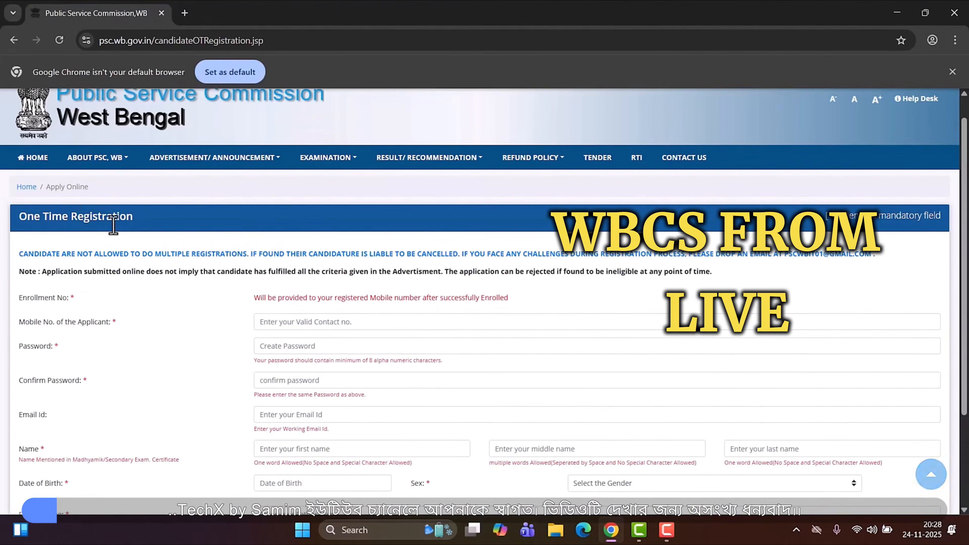
{"action": "scroll", "coordinate": [531, 310], "scroll_direction": "down", "scroll_amount": 3}
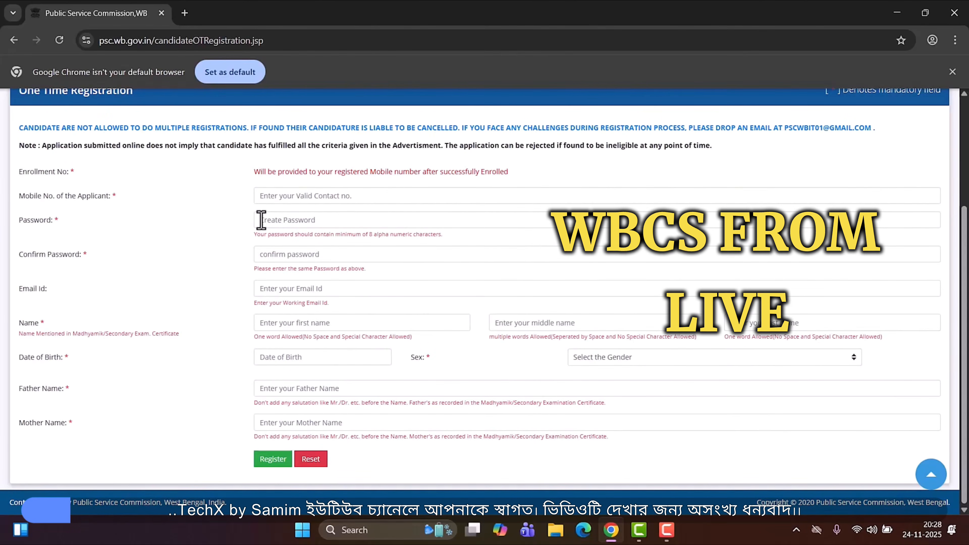
- Fill in the registration form with mobile number, password, confirm password, e-mail, name, date of birth, gender and parents' names
{"action": "left_click", "coordinate": [332, 219]}
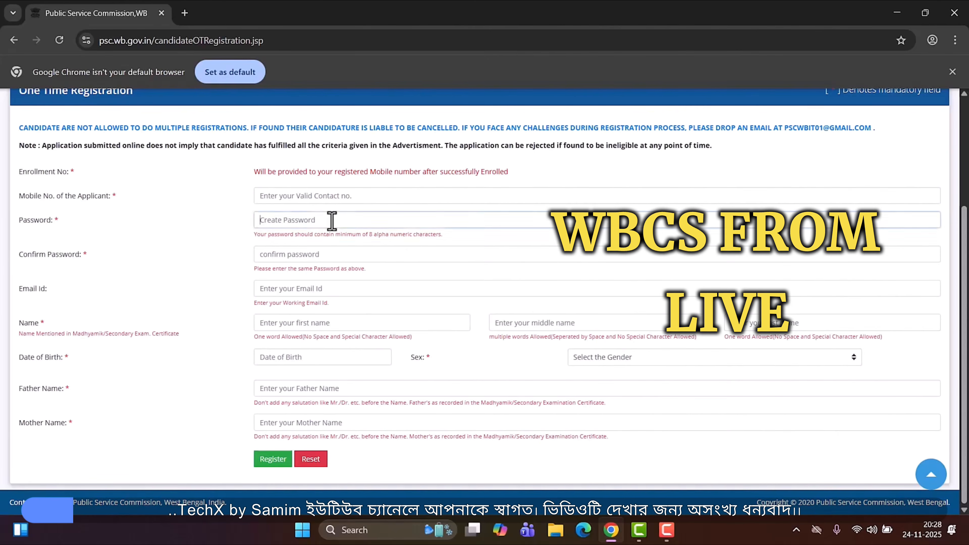
{"action": "left_click", "coordinate": [290, 259]}
{"action": "left_click", "coordinate": [278, 289]}
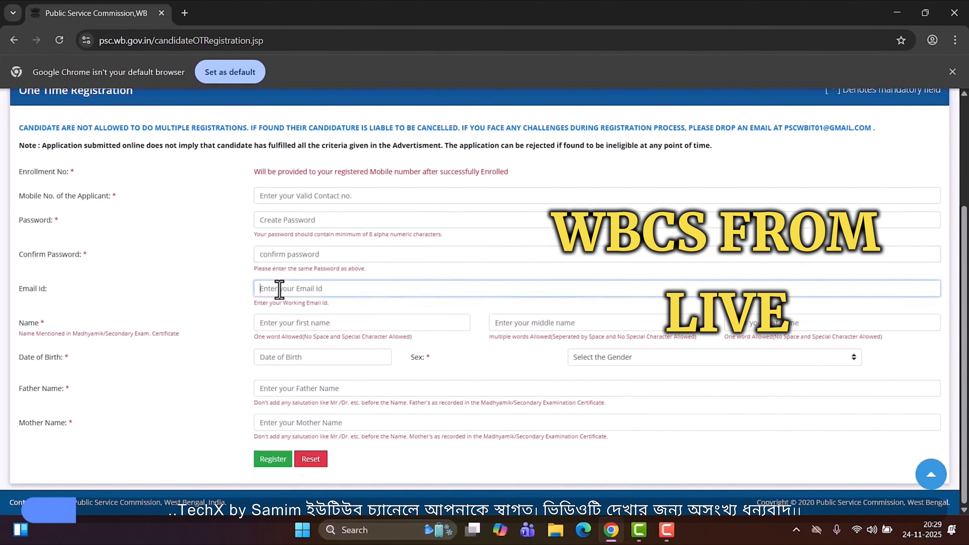
{"action": "left_click", "coordinate": [334, 327]}
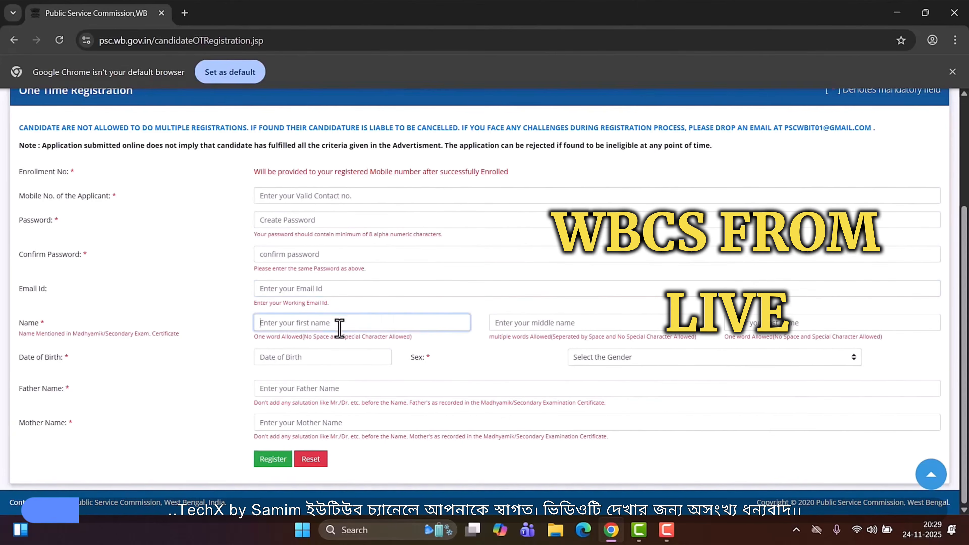
{"action": "left_click", "coordinate": [744, 327]}
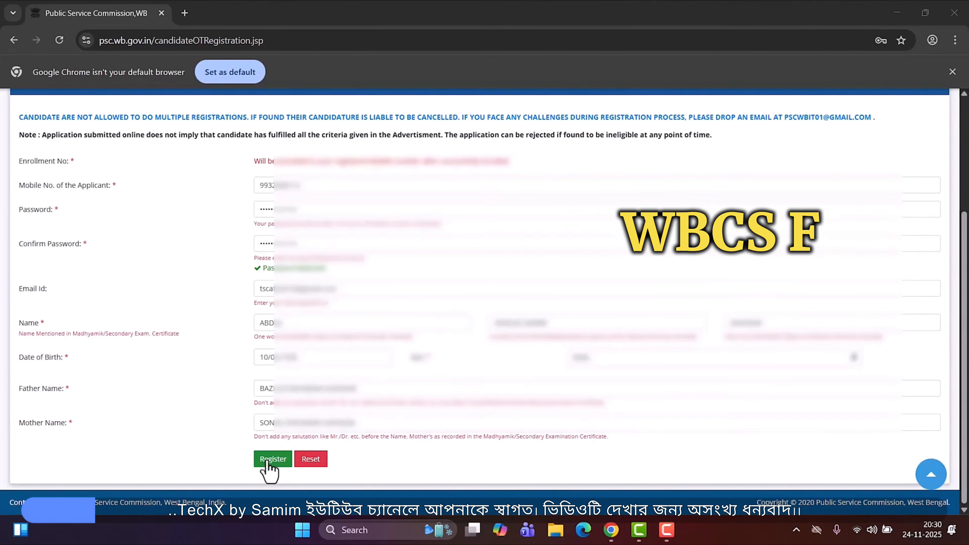
- Submit the registration form and confirm saving the enrolment details
{"action": "left_click", "coordinate": [267, 461]}
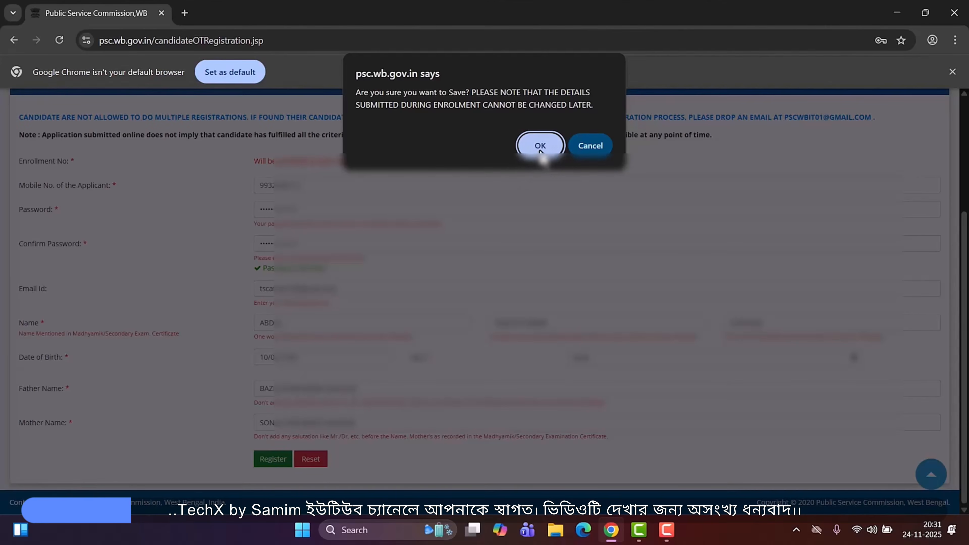
{"action": "left_click", "coordinate": [593, 150]}
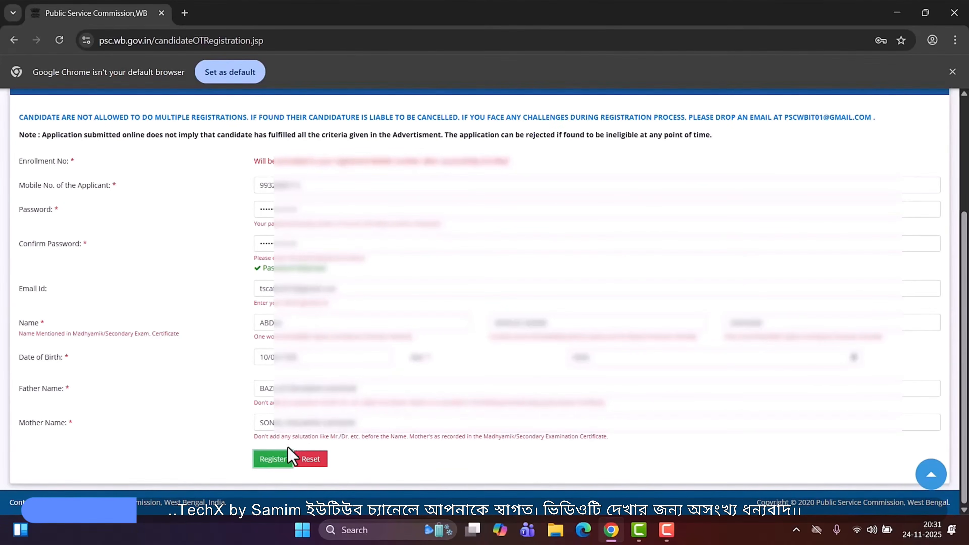
{"action": "left_click", "coordinate": [272, 459]}
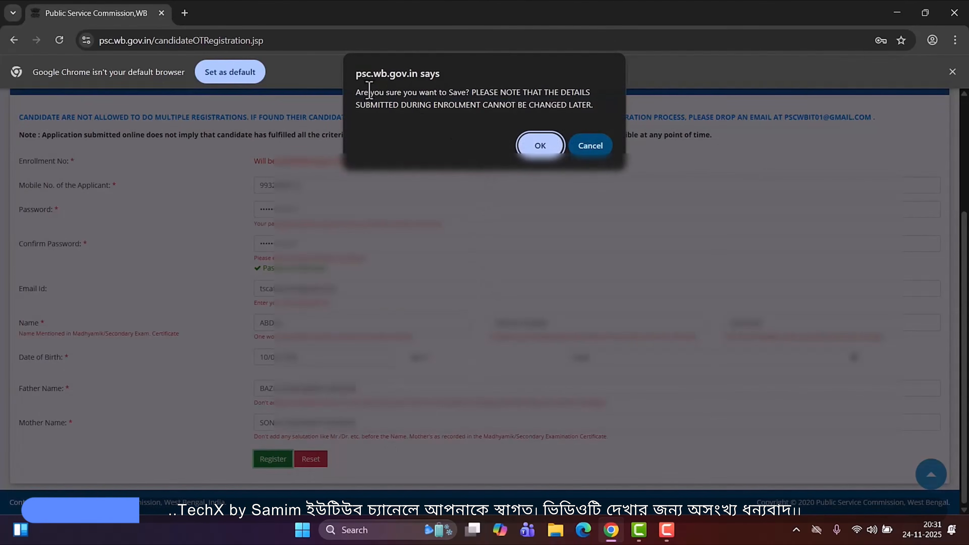
{"action": "left_click", "coordinate": [539, 145]}
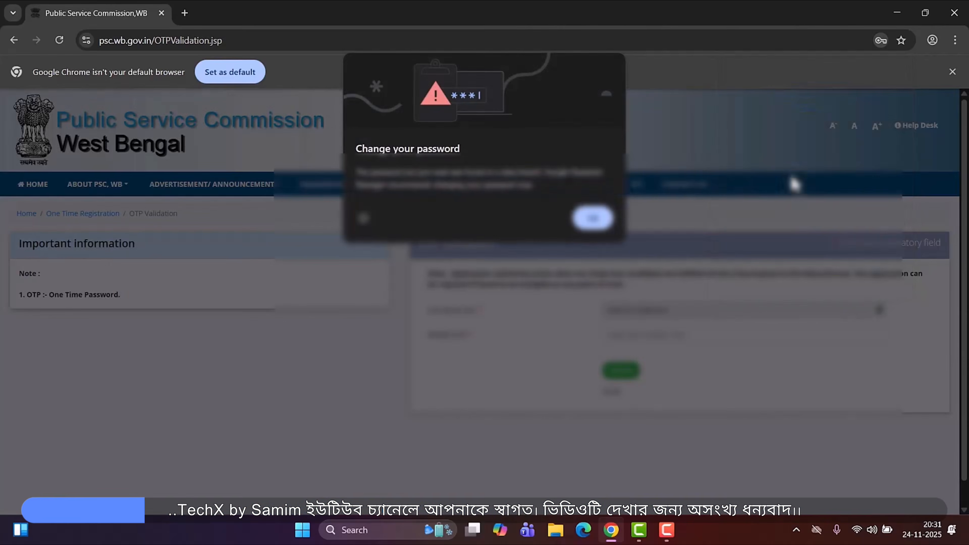
- Enter the mobile OTP on the validation page, submit it and confirm saving
{"action": "left_click", "coordinate": [603, 225]}
{"action": "left_click", "coordinate": [826, 237]}
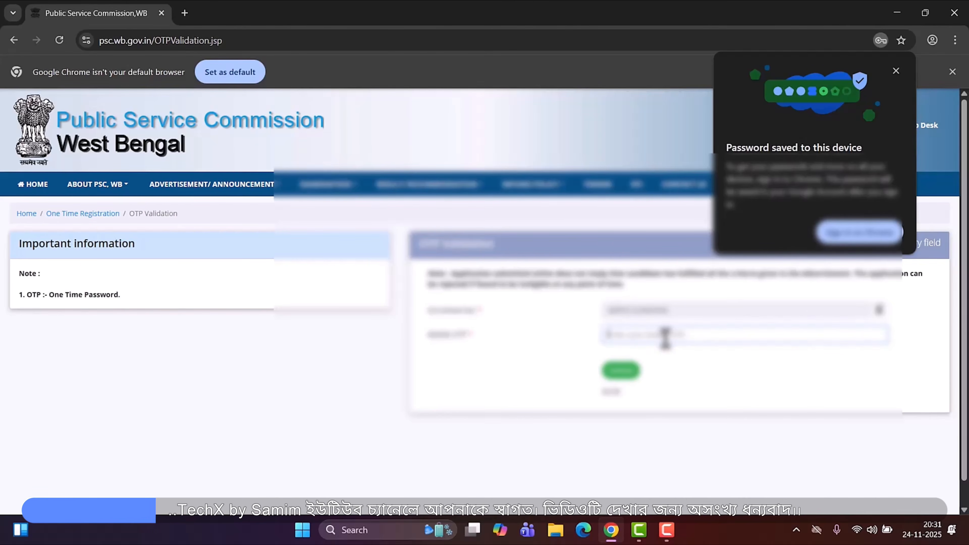
{"action": "left_click", "coordinate": [619, 371]}
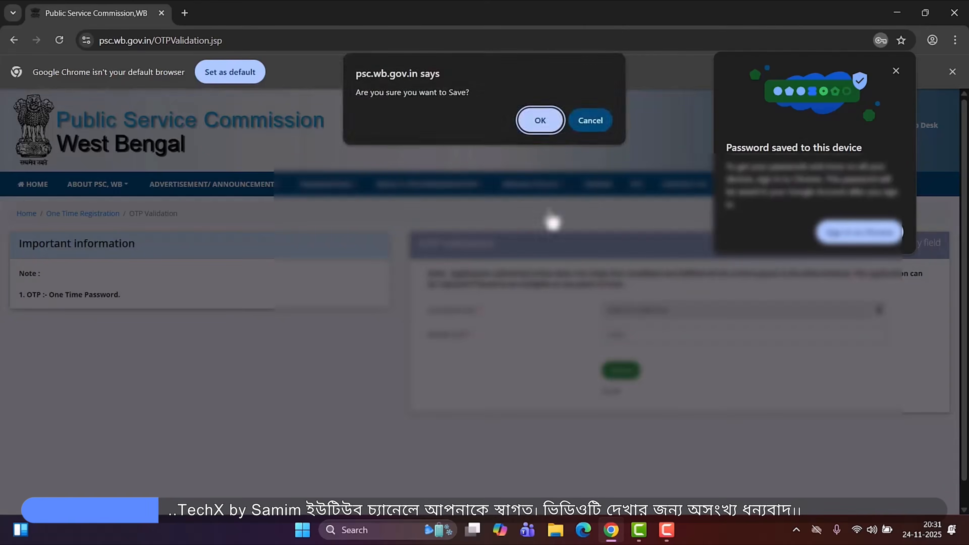
{"action": "left_click", "coordinate": [540, 122]}
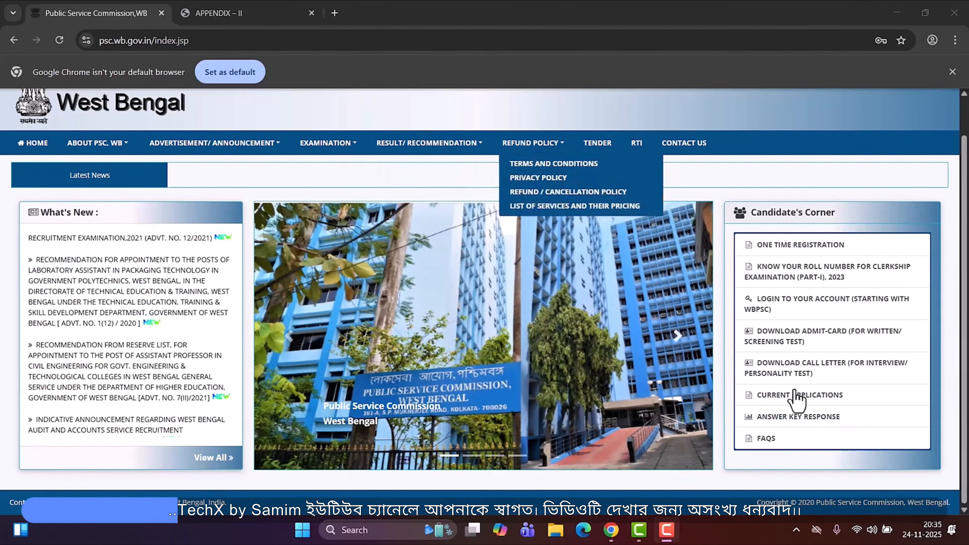
- Review the WBCS 2024 advertisement PDF, highlighting the category-wise qualifying marks section
{"action": "left_click", "coordinate": [252, 13]}
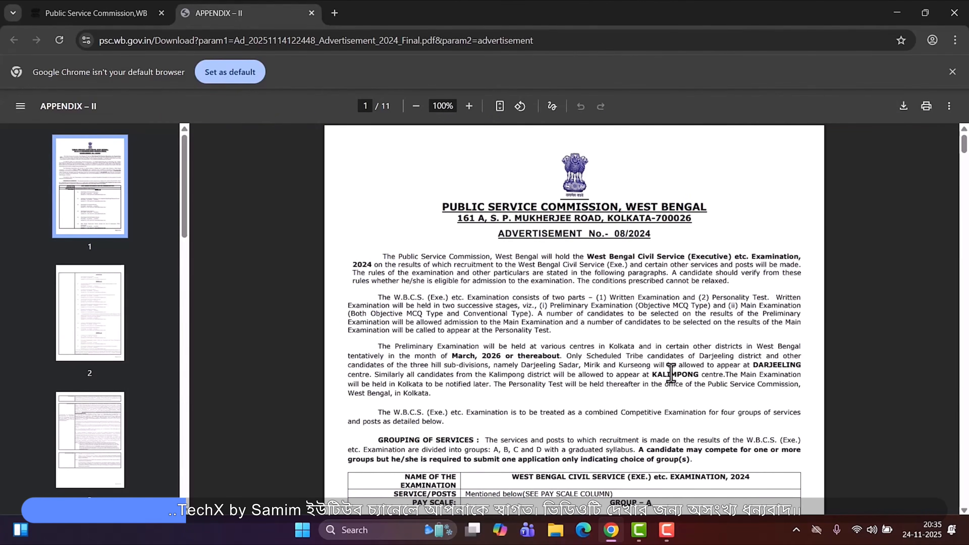
{"action": "scroll", "coordinate": [671, 372], "scroll_direction": "down", "scroll_amount": 2}
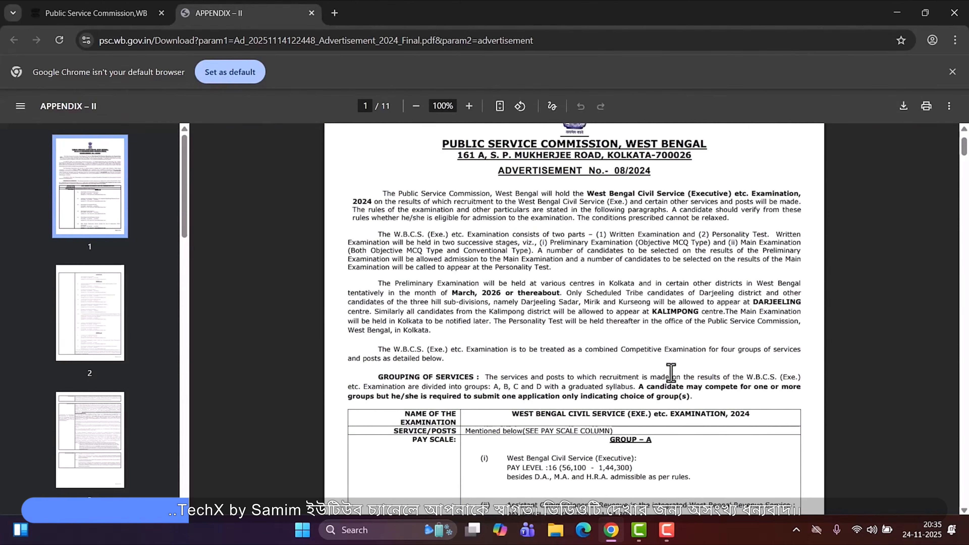
{"action": "scroll", "coordinate": [672, 372], "scroll_direction": "down", "scroll_amount": 5}
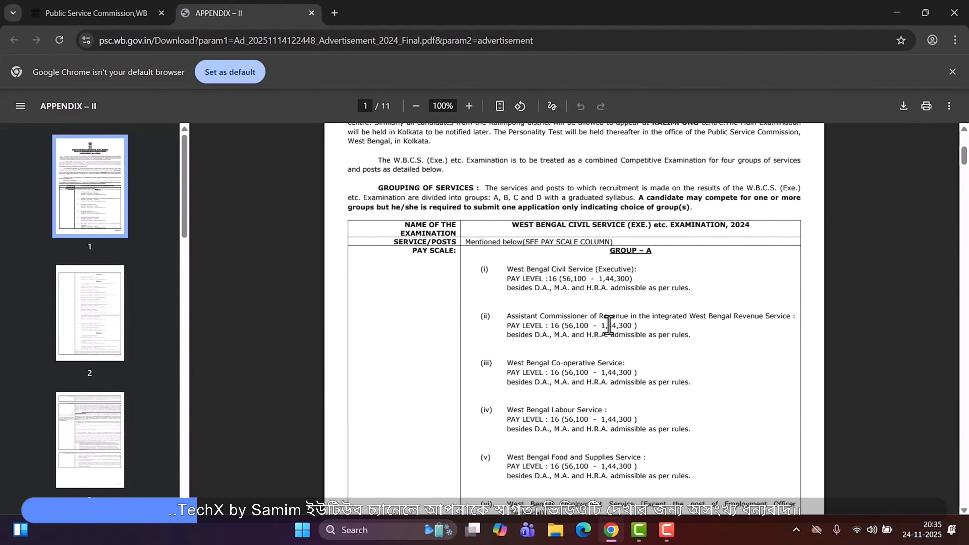
{"action": "scroll", "coordinate": [635, 325], "scroll_direction": "down", "scroll_amount": 11}
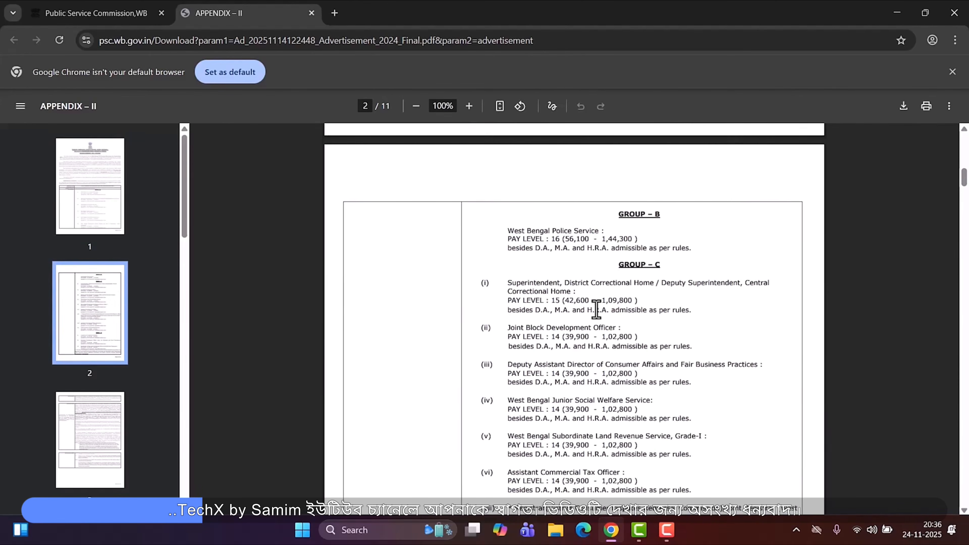
{"action": "scroll", "coordinate": [611, 312], "scroll_direction": "down", "scroll_amount": 5}
{"action": "scroll", "coordinate": [583, 311], "scroll_direction": "down", "scroll_amount": 20}
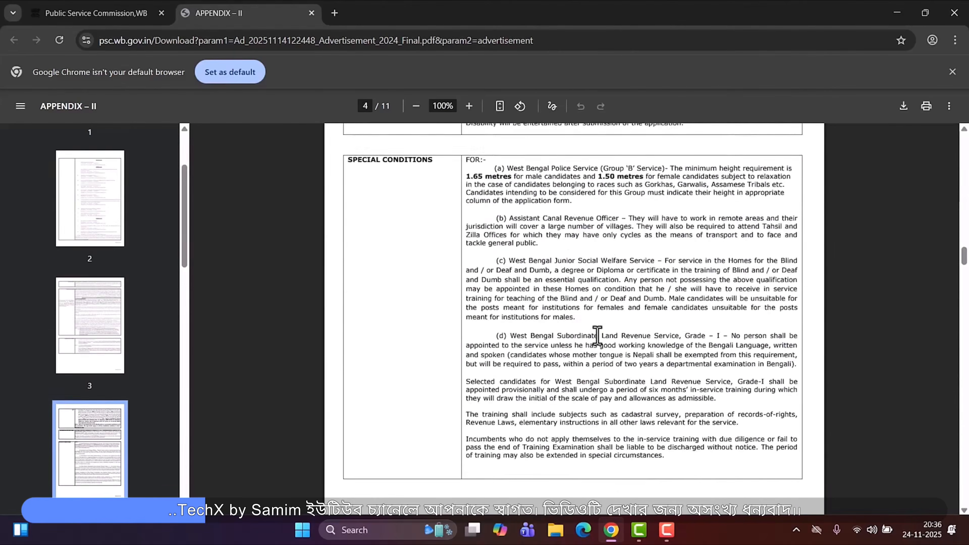
{"action": "scroll", "coordinate": [597, 337], "scroll_direction": "down", "scroll_amount": 20}
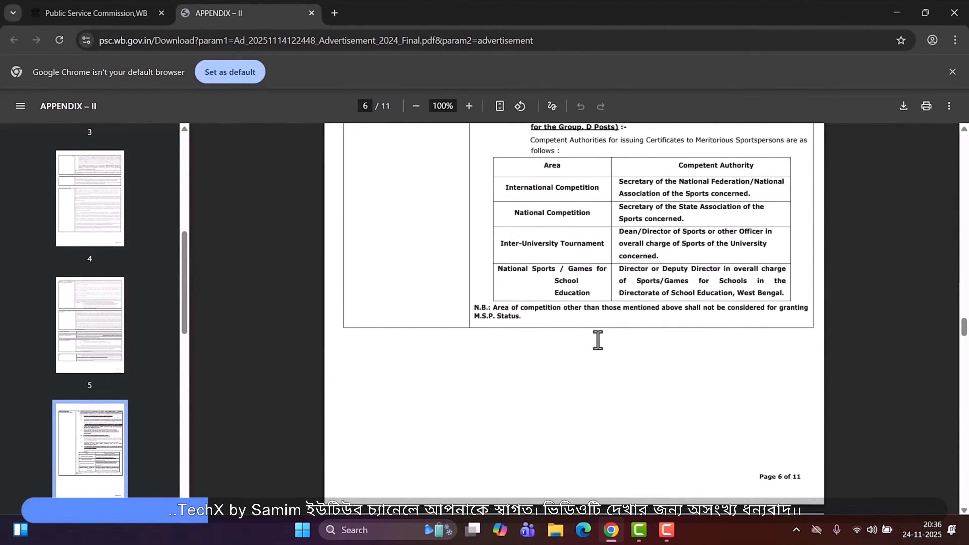
{"action": "scroll", "coordinate": [645, 308], "scroll_direction": "down", "scroll_amount": 7}
{"action": "scroll", "coordinate": [493, 318], "scroll_direction": "up", "scroll_amount": 7}
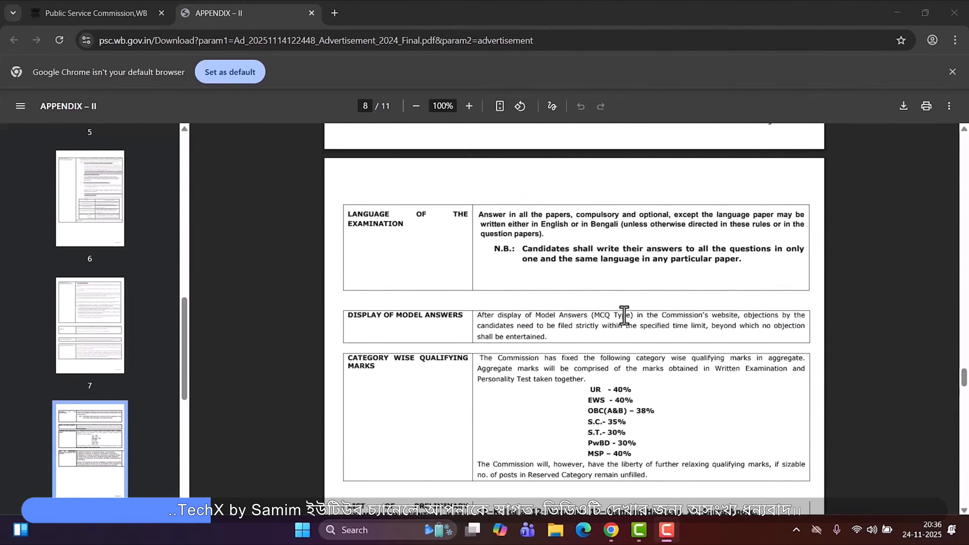
{"action": "scroll", "coordinate": [616, 319], "scroll_direction": "down", "scroll_amount": 1}
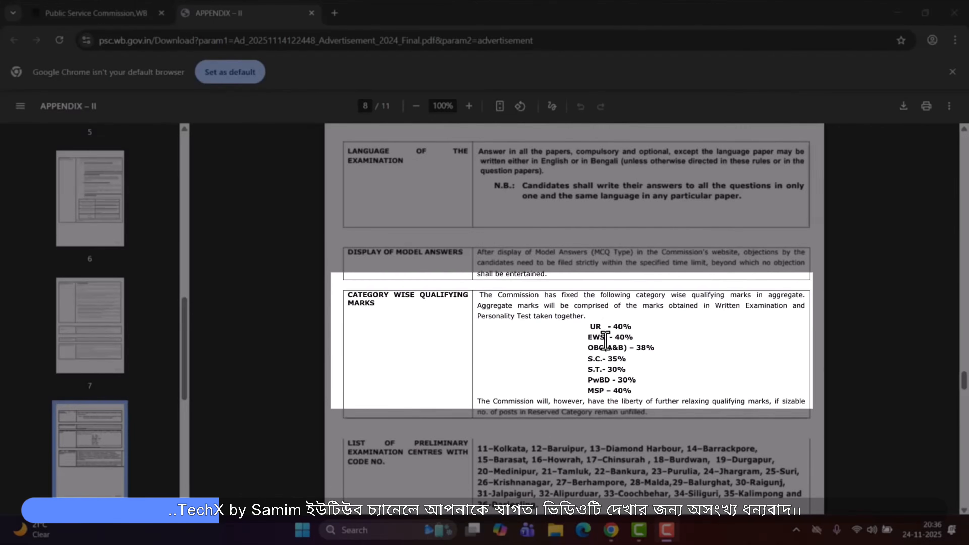
{"action": "left_click_drag", "start_coordinate": [590, 326], "coordinate": [625, 393]}
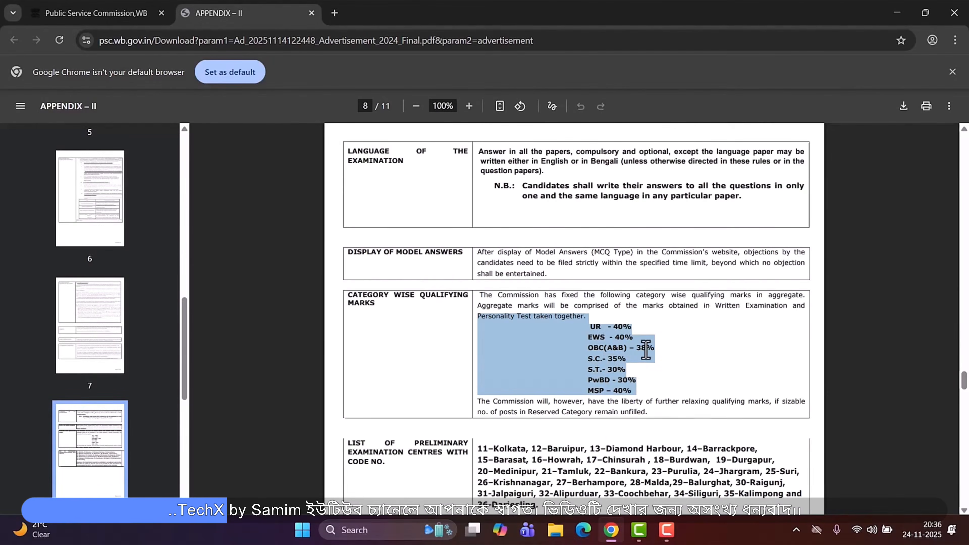
- Sign in to the candidate account with the enrollment number, password and captcha
{"action": "left_click", "coordinate": [145, 12]}
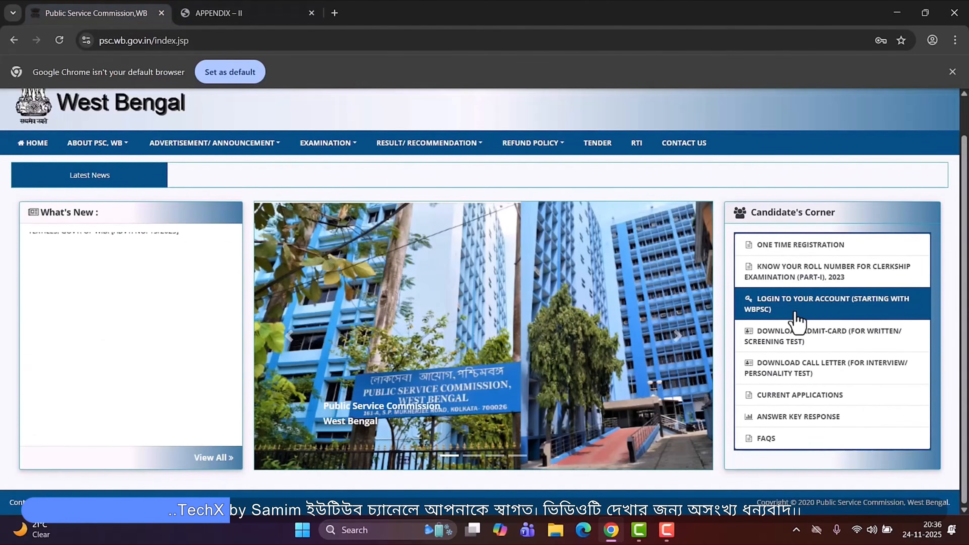
{"action": "left_click", "coordinate": [845, 312]}
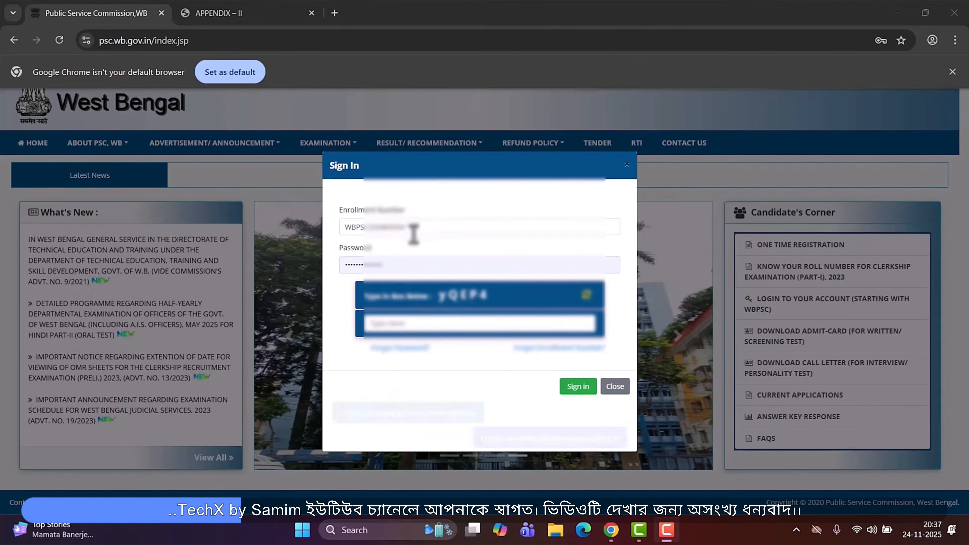
{"action": "left_click", "coordinate": [405, 327]}
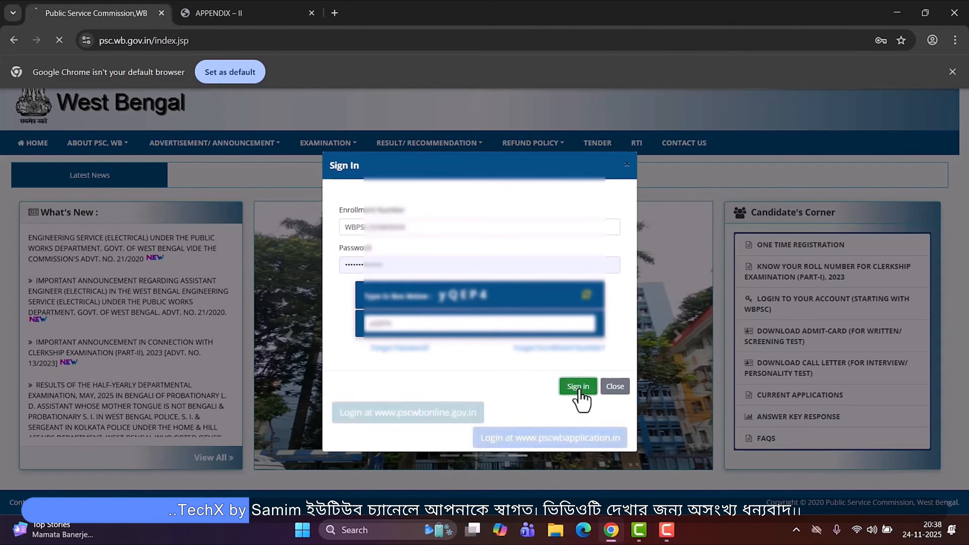
{"action": "left_click", "coordinate": [578, 387]}
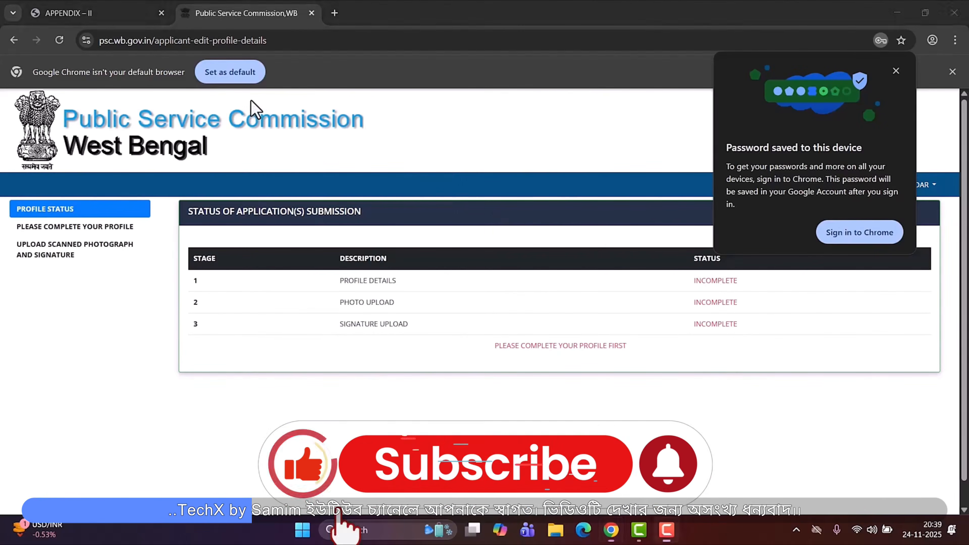
- Open the Please Complete Your Profile form
{"action": "left_click", "coordinate": [896, 72]}
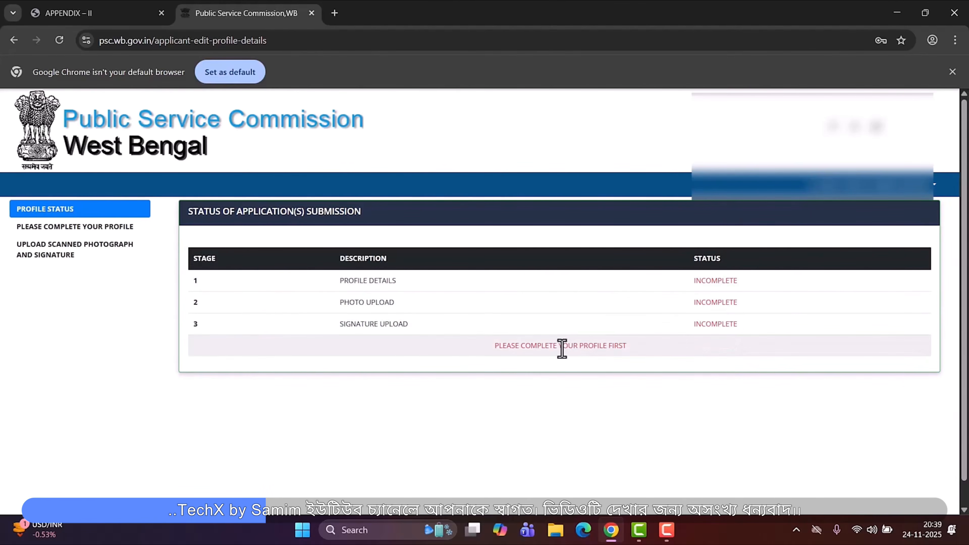
{"action": "left_click", "coordinate": [38, 227]}
{"action": "scroll", "coordinate": [388, 315], "scroll_direction": "down", "scroll_amount": 3}
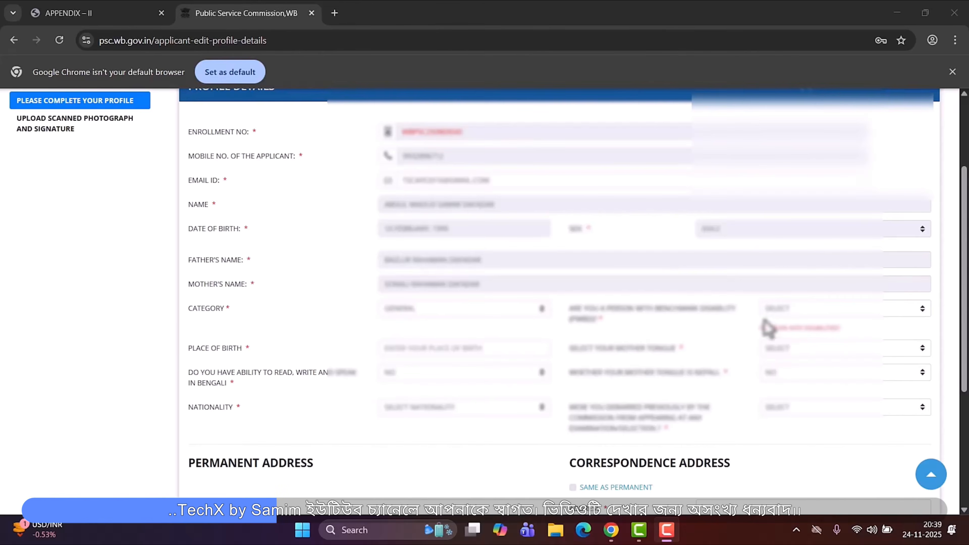
- Set the benchmark disability question to NO and enter the place of birth
{"action": "left_click", "coordinate": [788, 311]}
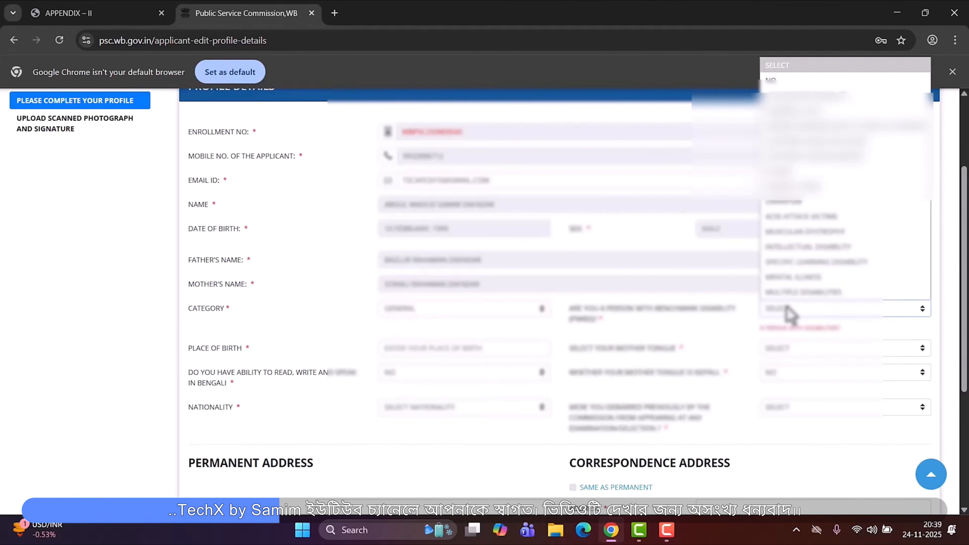
{"action": "left_click", "coordinate": [771, 81]}
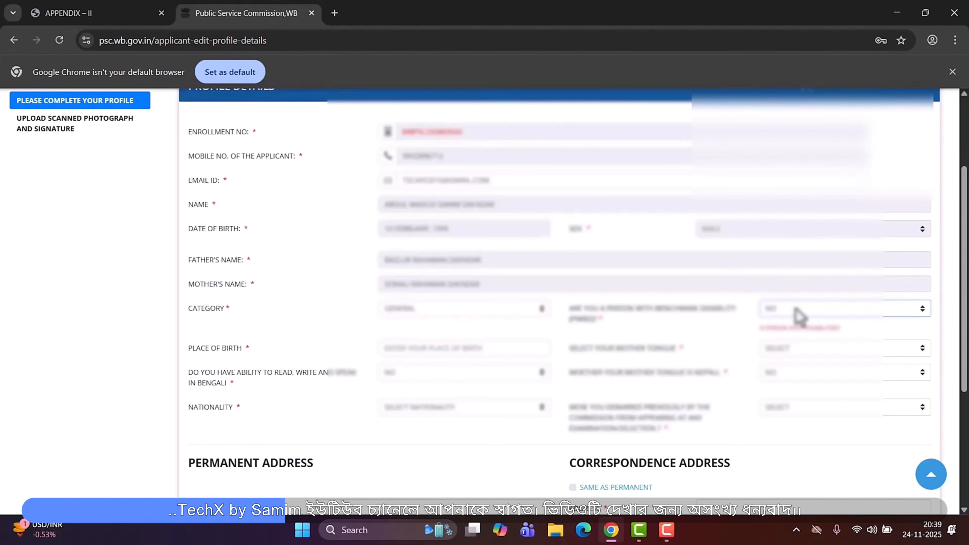
{"action": "left_click", "coordinate": [797, 310]}
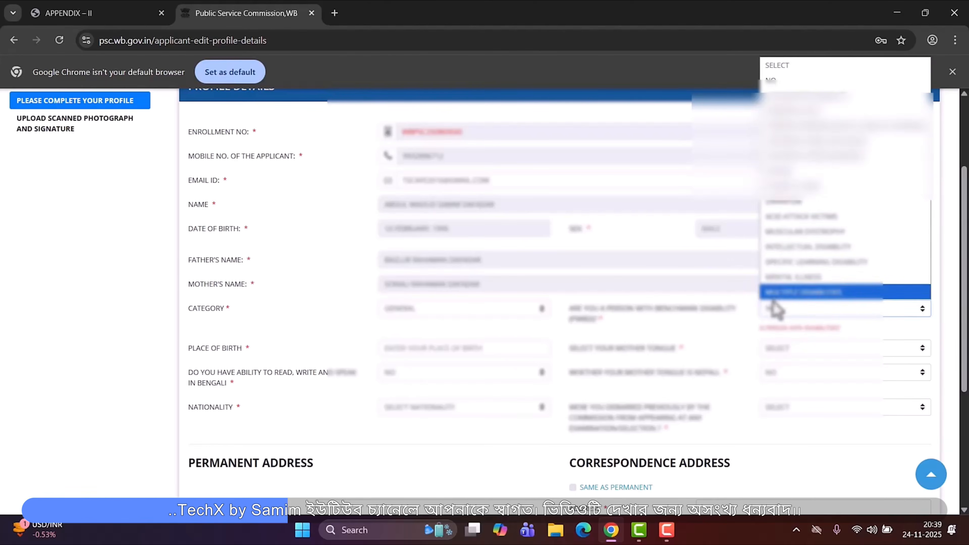
{"action": "left_click", "coordinate": [779, 81]}
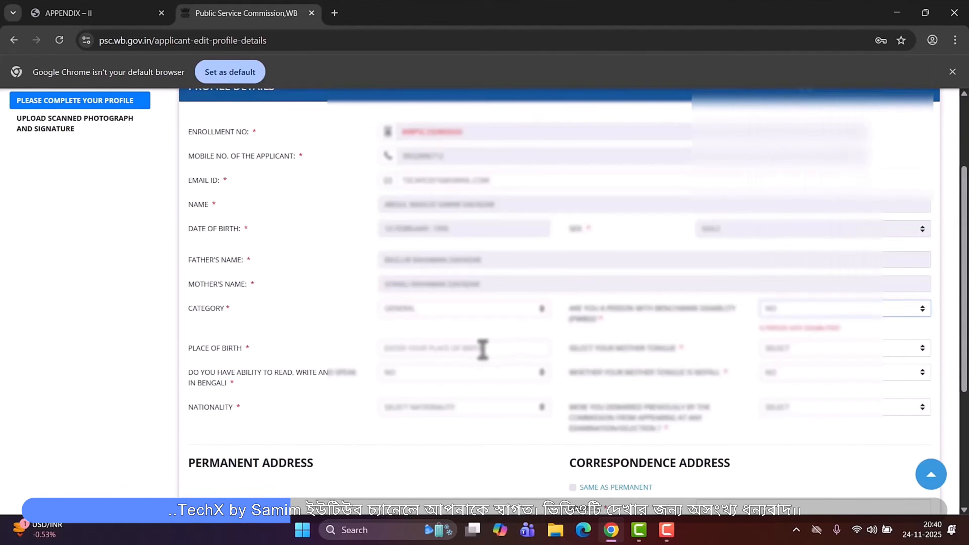
{"action": "left_click", "coordinate": [426, 352]}
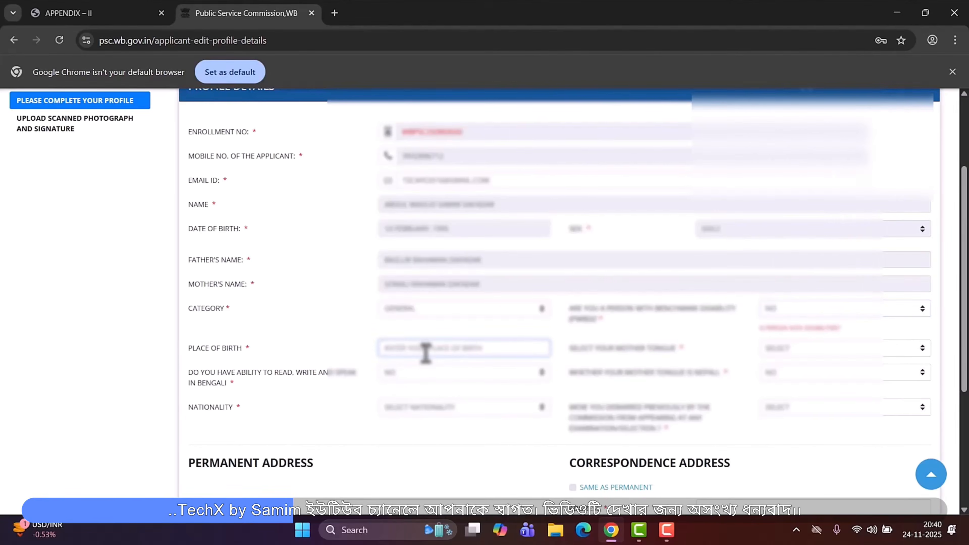
{"action": "type", "text": "BAR"}
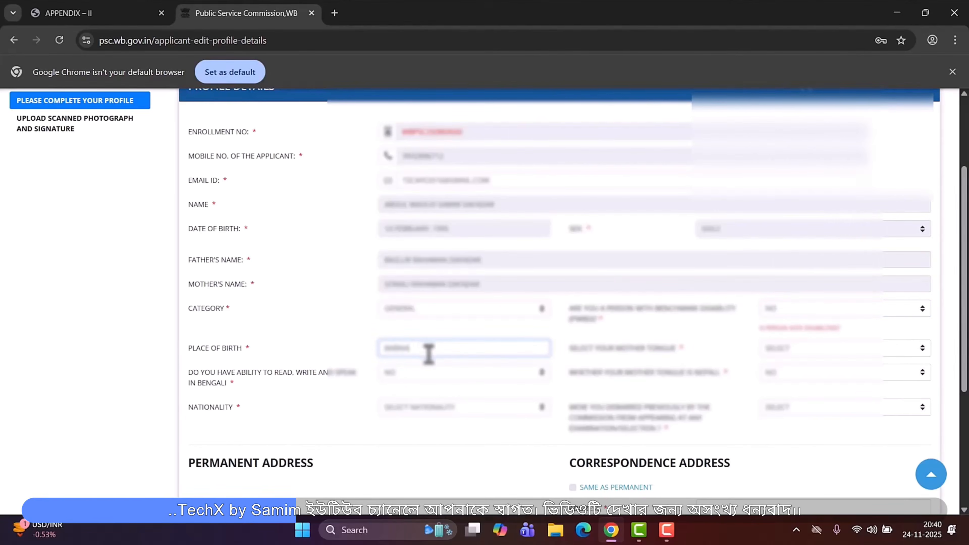
- Select BENGALI as the candidate's mother tongue
{"action": "left_click", "coordinate": [784, 347]}
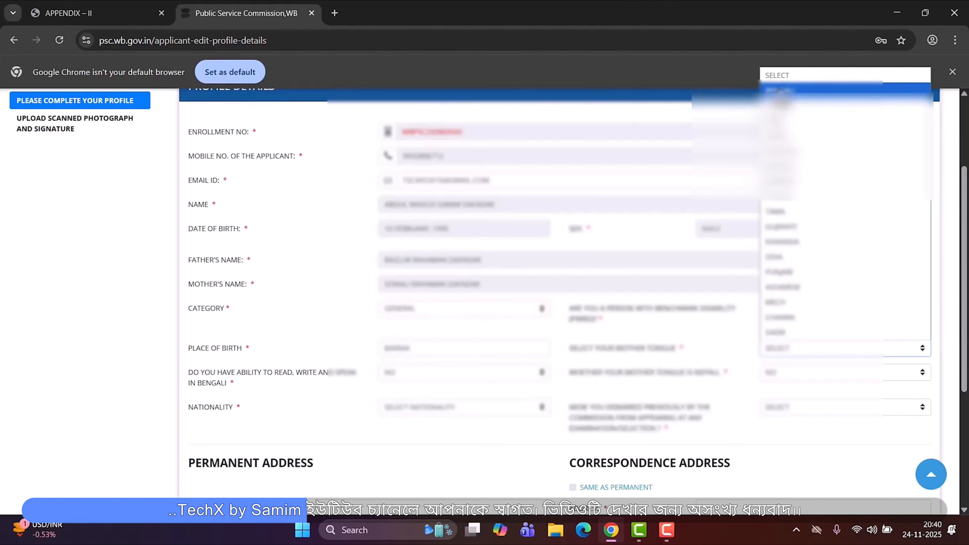
{"action": "left_click", "coordinate": [780, 90]}
{"action": "scroll", "coordinate": [525, 400], "scroll_direction": "down", "scroll_amount": 3}
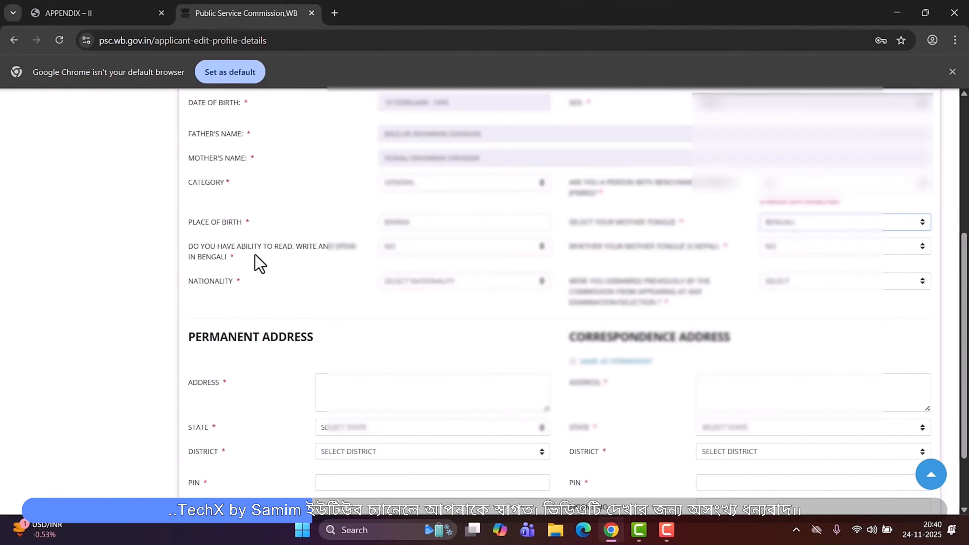
- Answer YES to the Bengali read, write and speak question and NO to whether the mother tongue is Nepali
{"action": "left_click", "coordinate": [427, 253]}
{"action": "left_click", "coordinate": [408, 281]}
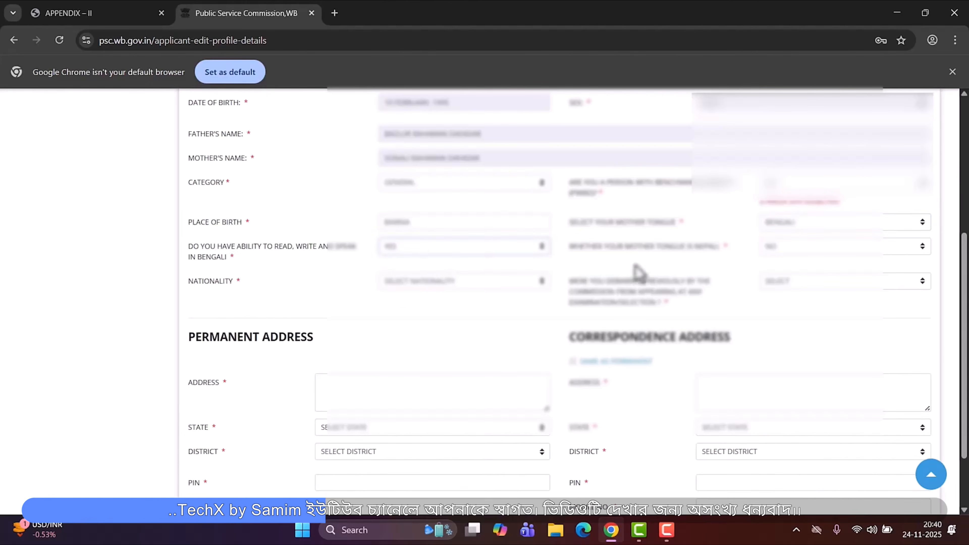
{"action": "left_click", "coordinate": [805, 259]}
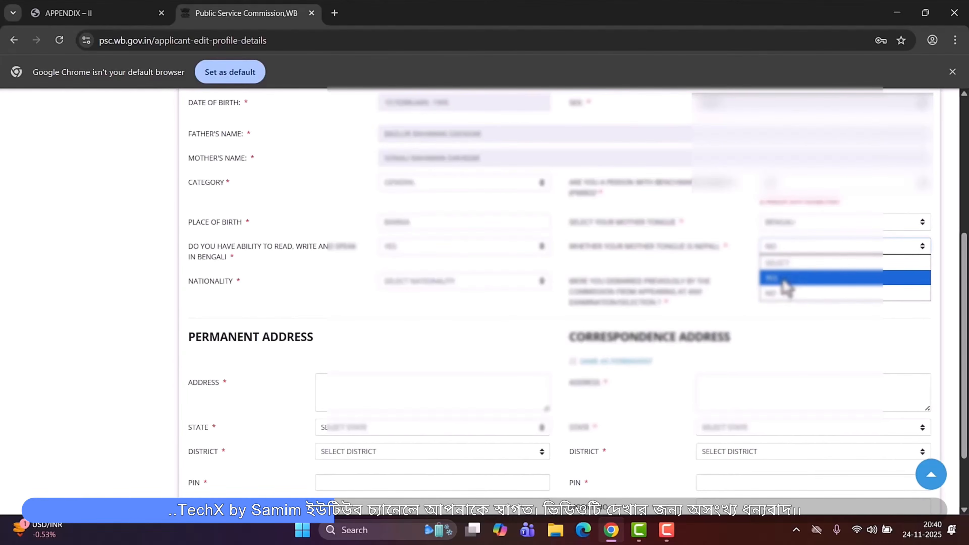
{"action": "left_click", "coordinate": [781, 293]}
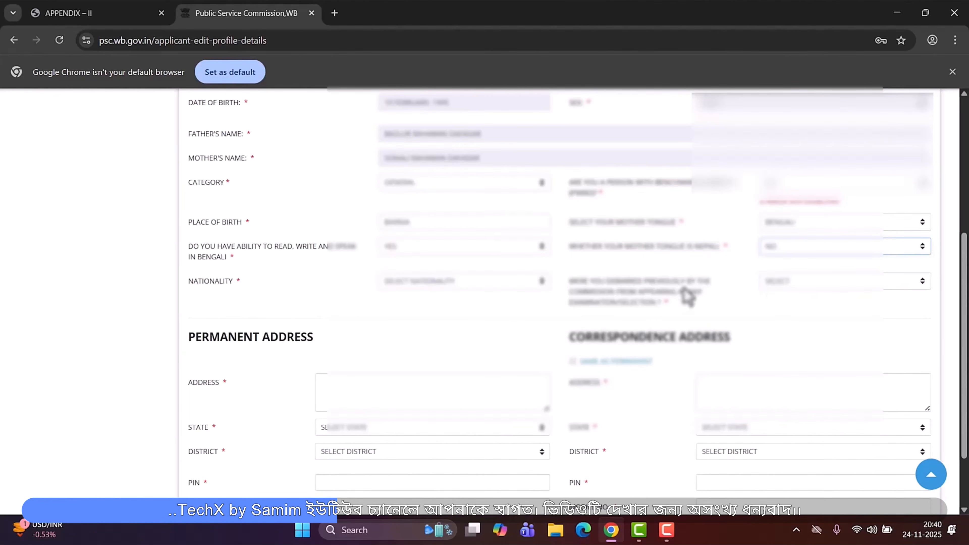
- Set nationality to INDIAN BY BIRTH and answer NO to the previously debarred question
{"action": "left_click", "coordinate": [471, 283]}
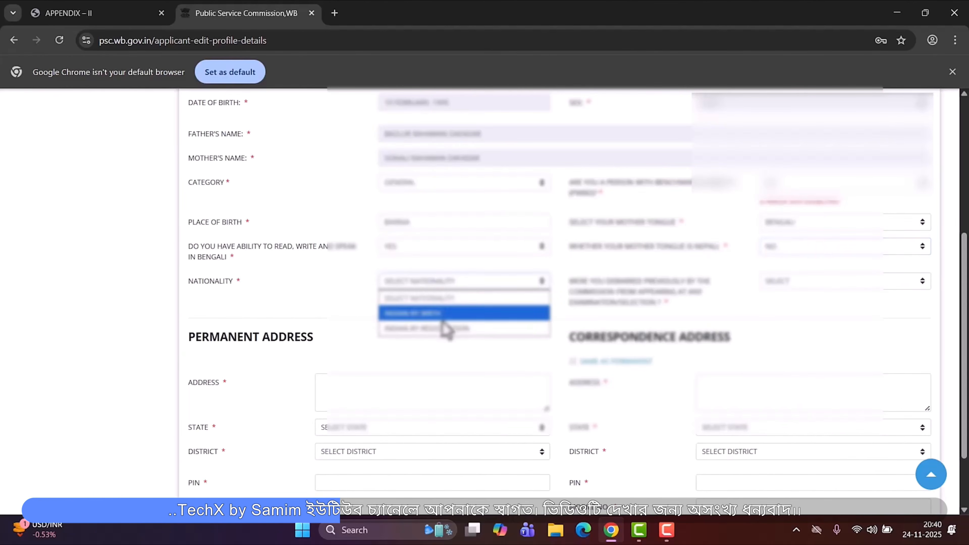
{"action": "left_click", "coordinate": [456, 314]}
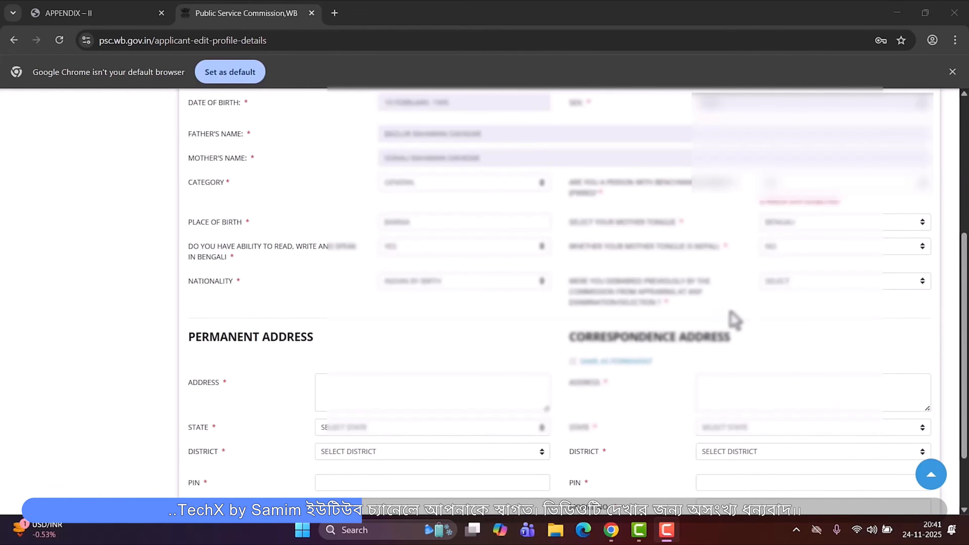
{"action": "left_click", "coordinate": [772, 283]}
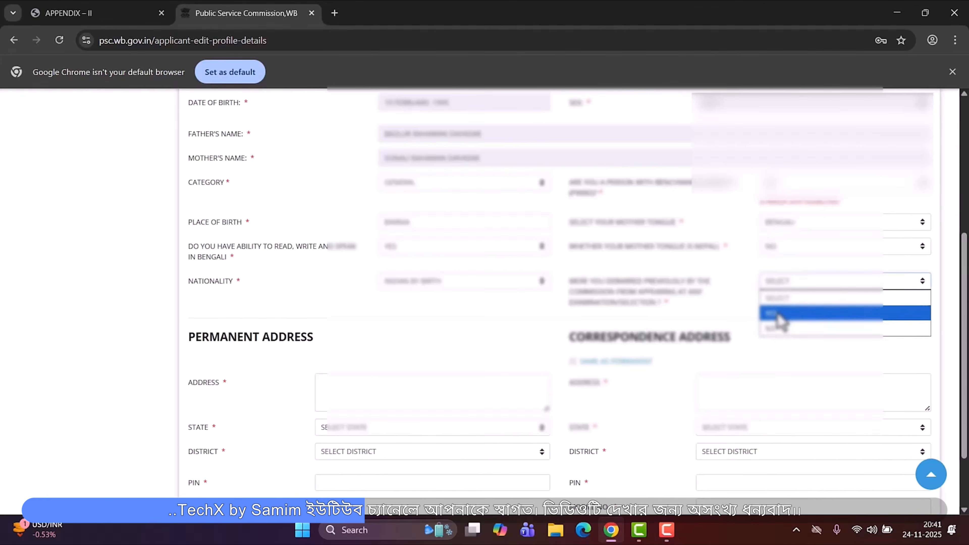
{"action": "left_click", "coordinate": [779, 330]}
- Review the completed address fields and save the profile details
{"action": "scroll", "coordinate": [457, 318], "scroll_direction": "down", "scroll_amount": 2}
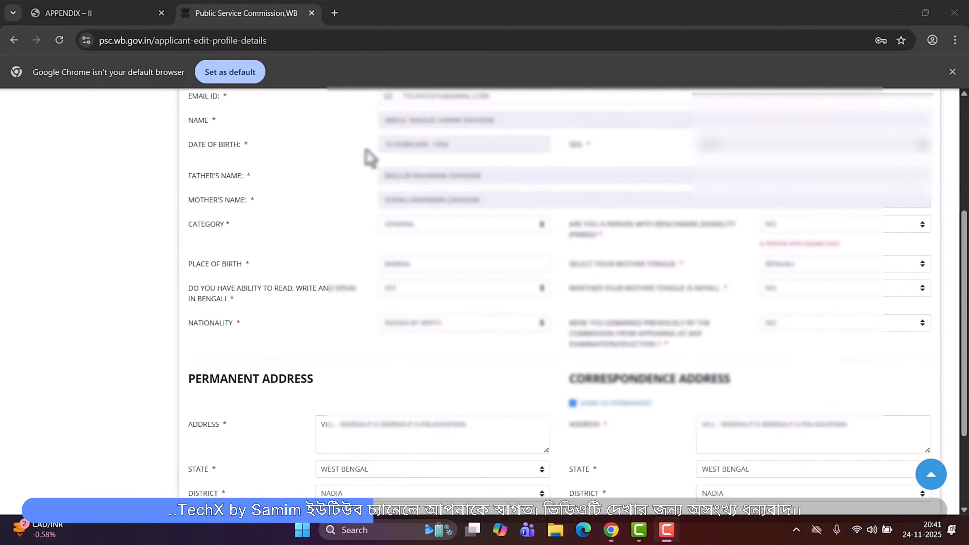
{"action": "scroll", "coordinate": [458, 196], "scroll_direction": "up", "scroll_amount": 2}
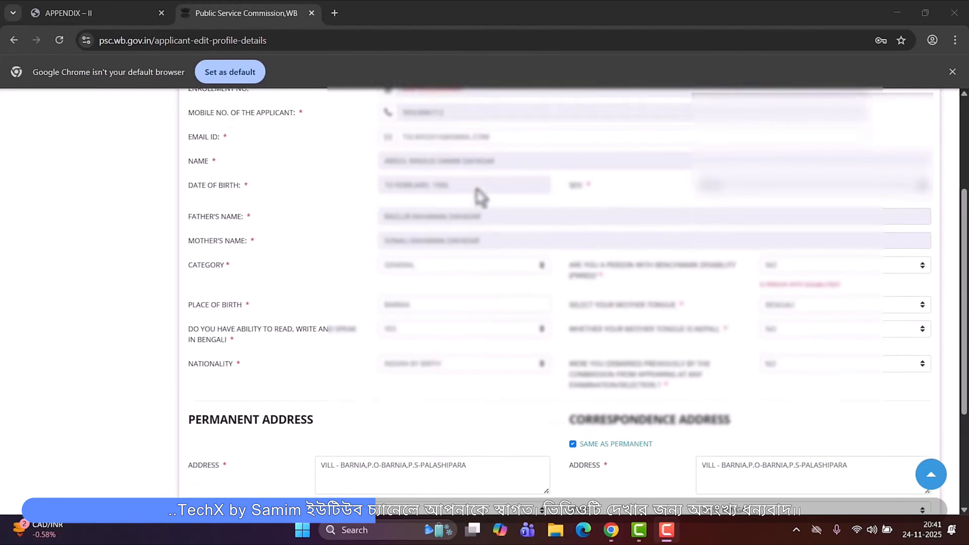
{"action": "scroll", "coordinate": [648, 344], "scroll_direction": "down", "scroll_amount": 2}
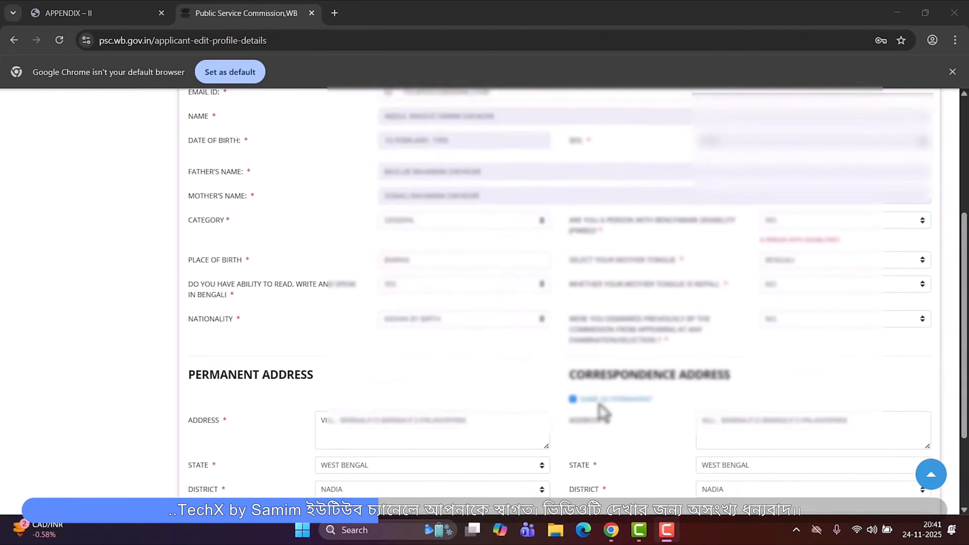
{"action": "scroll", "coordinate": [602, 411], "scroll_direction": "down", "scroll_amount": 4}
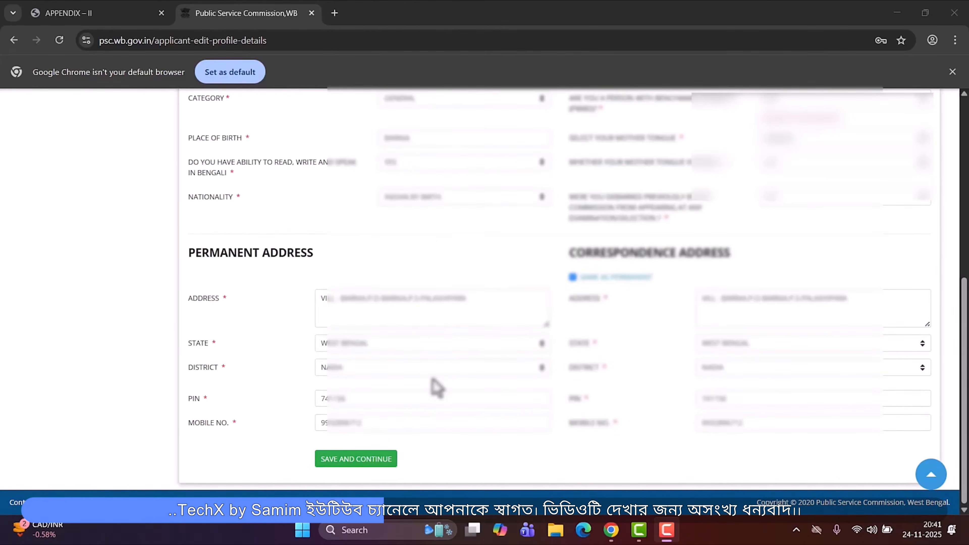
{"action": "scroll", "coordinate": [536, 309], "scroll_direction": "up", "scroll_amount": 3}
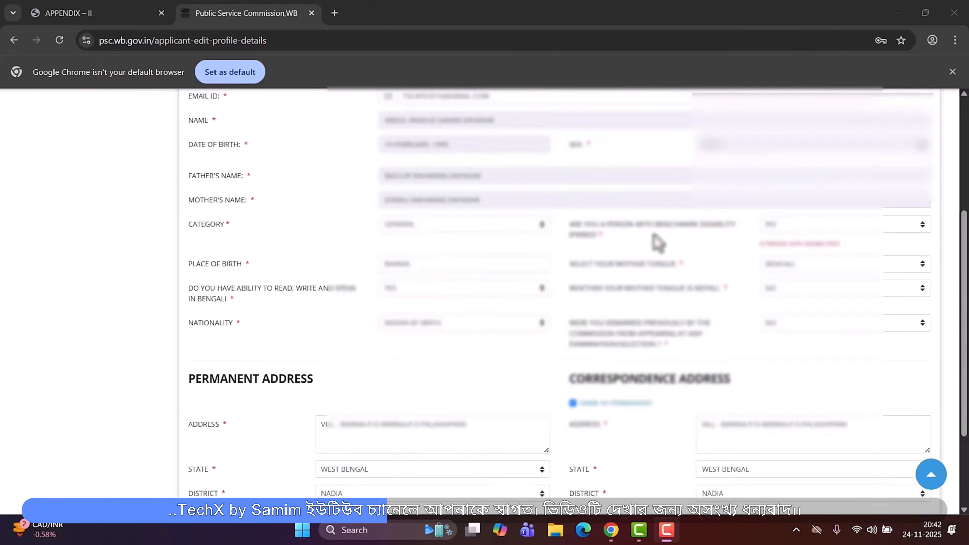
{"action": "scroll", "coordinate": [611, 291], "scroll_direction": "down", "scroll_amount": 3}
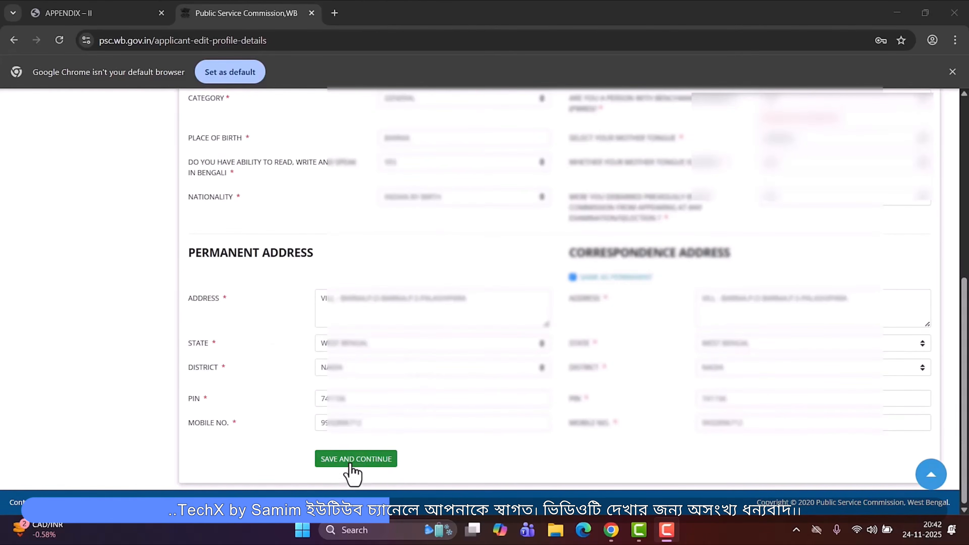
{"action": "left_click", "coordinate": [351, 462]}
{"action": "left_click", "coordinate": [542, 123]}
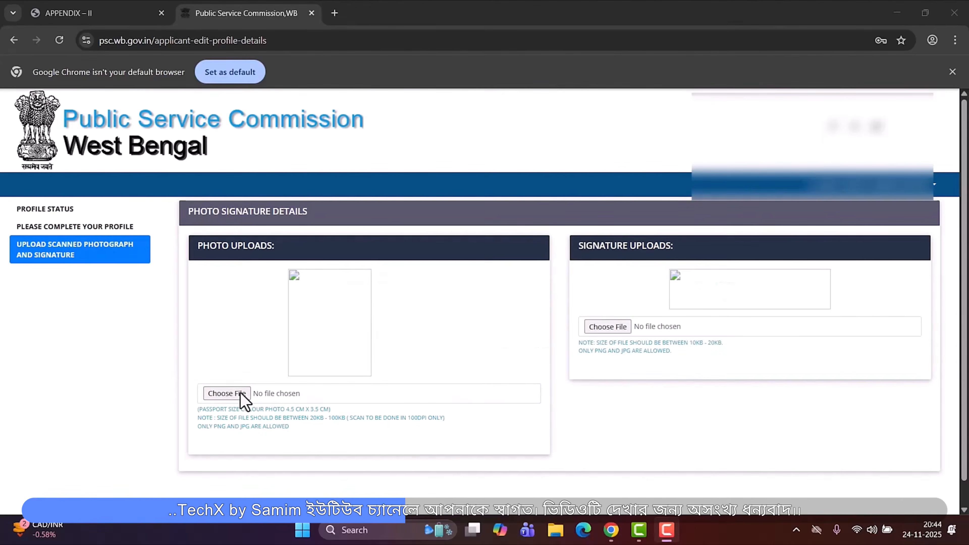
- Open the scanned photograph and signature section, then proceed from the profile status page to the application form
{"action": "left_click", "coordinate": [239, 395]}
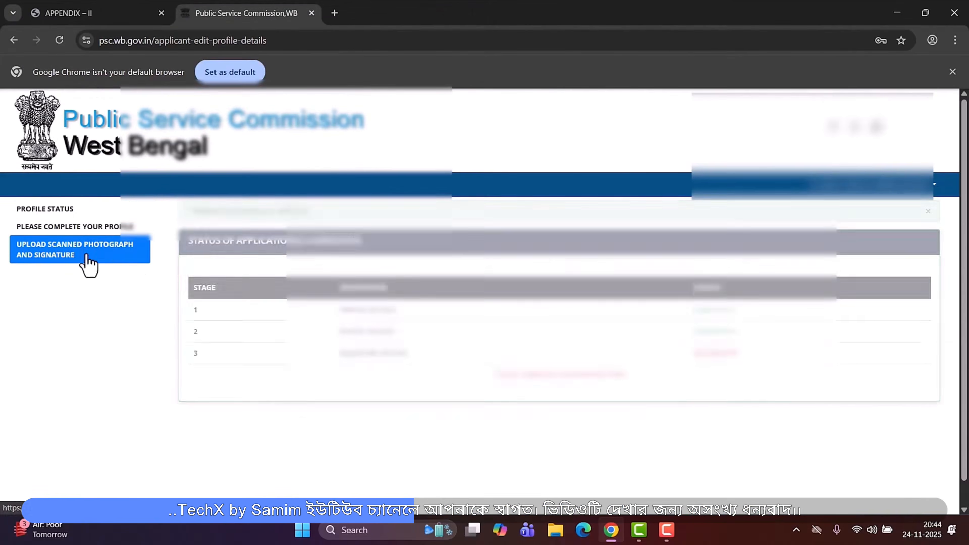
{"action": "left_click", "coordinate": [89, 264]}
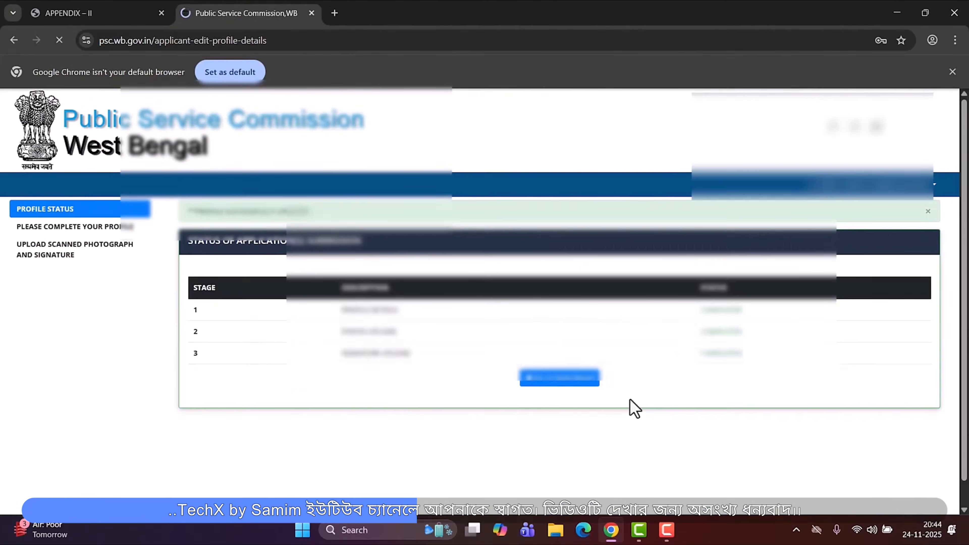
{"action": "left_click", "coordinate": [579, 379]}
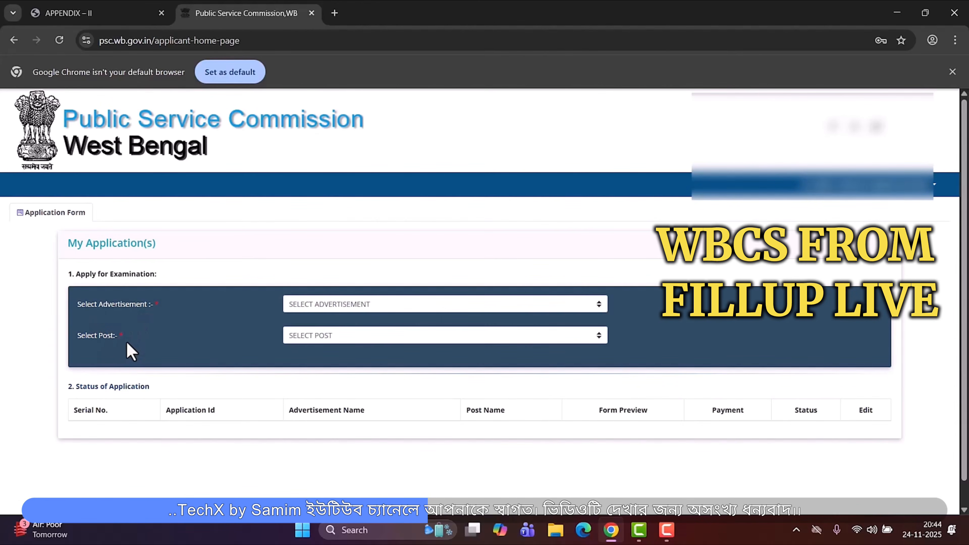
- Choose the WBCS 2024 advertisement (Advt. No. 08/2024) and the West Bengal Civil Service (Exe.) Etc. Examination, 2024 post, then proceed
{"action": "left_click", "coordinate": [354, 304]}
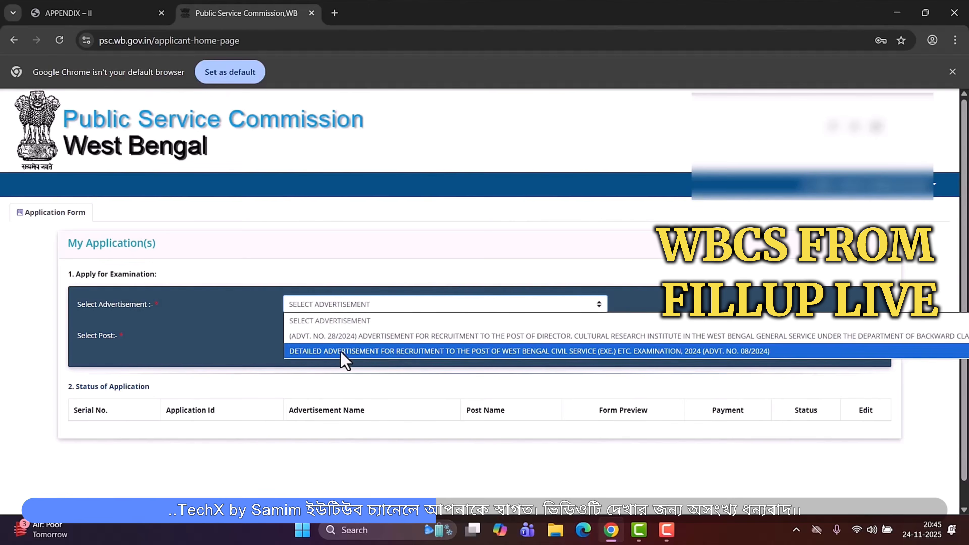
{"action": "left_click", "coordinate": [594, 351]}
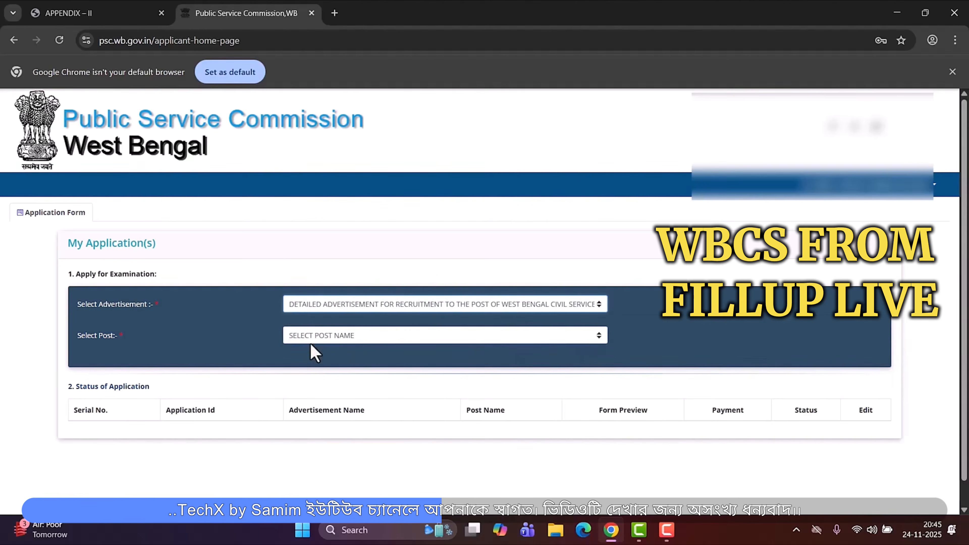
{"action": "left_click", "coordinate": [348, 337]}
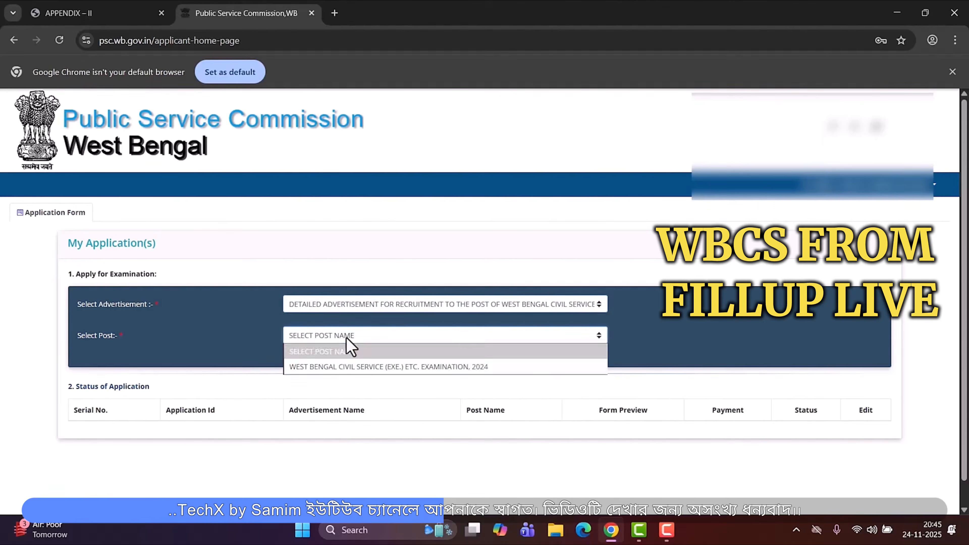
{"action": "left_click", "coordinate": [359, 368]}
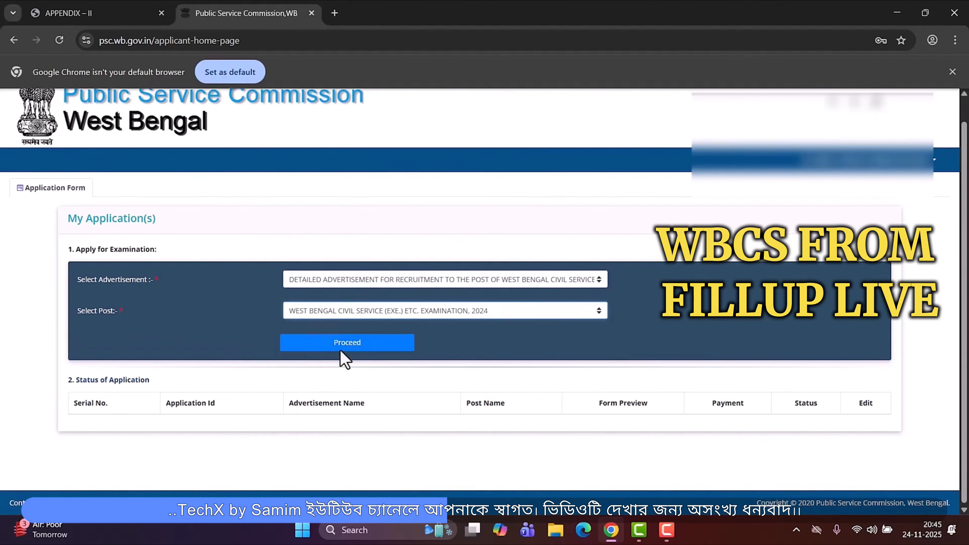
{"action": "left_click", "coordinate": [341, 358]}
- Answer the age relaxation question, tick the eligibility confirmation and continue
{"action": "scroll", "coordinate": [229, 340], "scroll_direction": "down", "scroll_amount": 2}
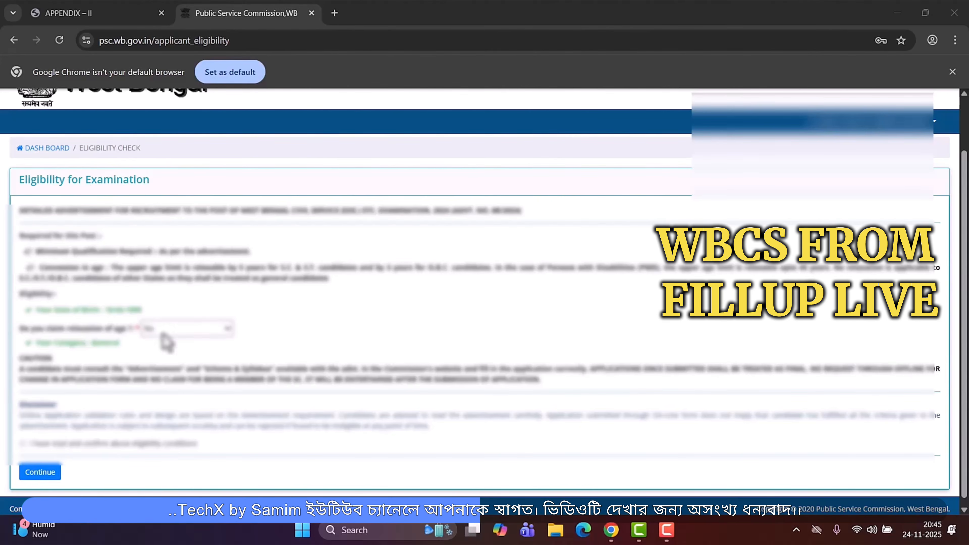
{"action": "left_click", "coordinate": [171, 331]}
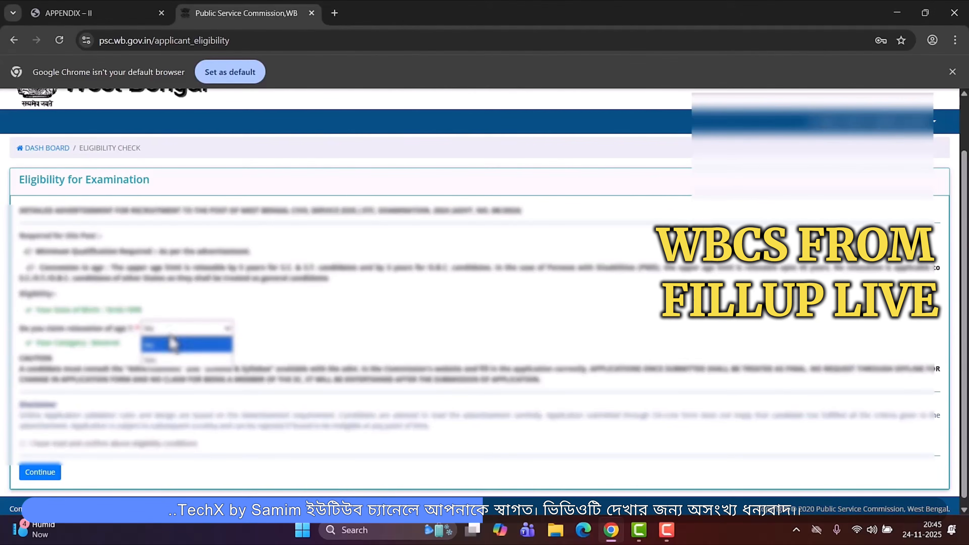
{"action": "left_click", "coordinate": [159, 349]}
{"action": "left_click", "coordinate": [22, 443]}
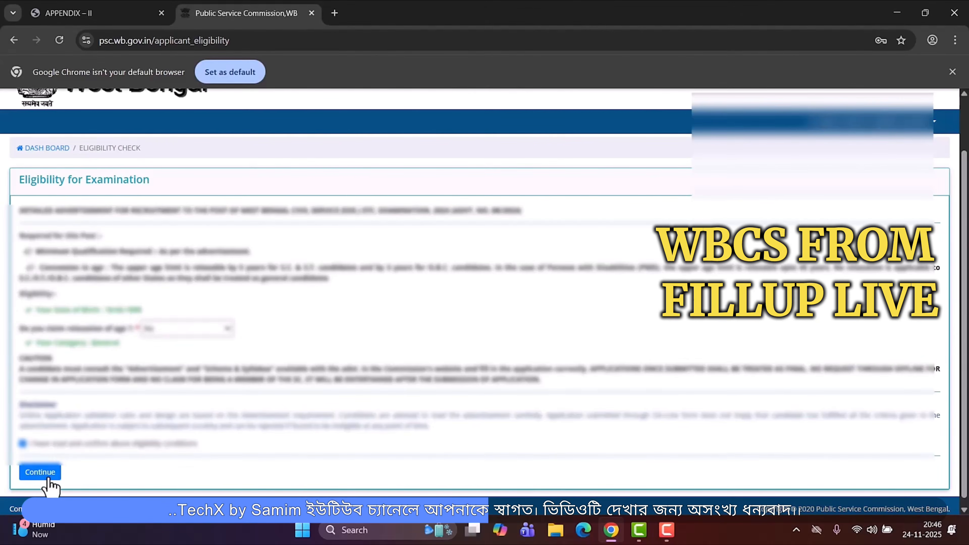
{"action": "left_click", "coordinate": [50, 476]}
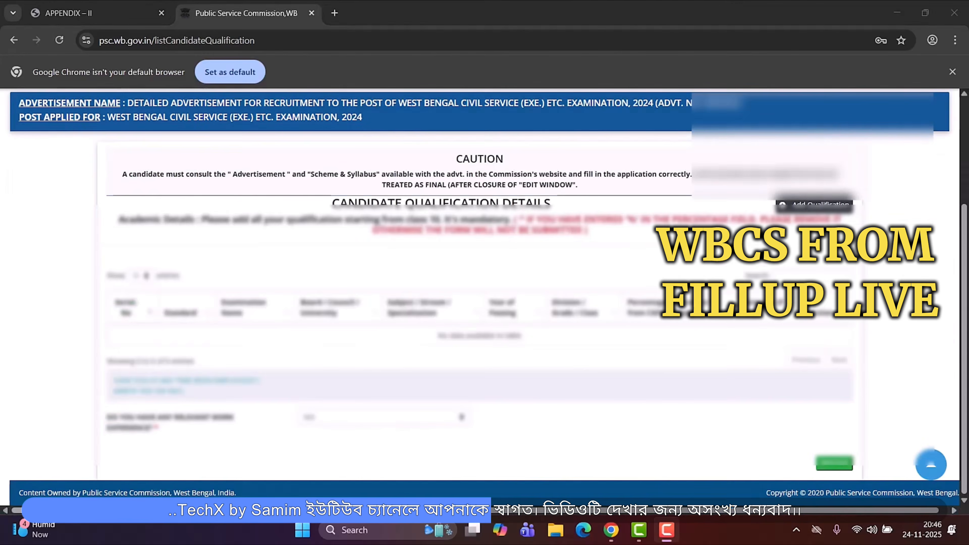
- Add a new qualification with standard 10th and choose its examination name
{"action": "left_click", "coordinate": [820, 208]}
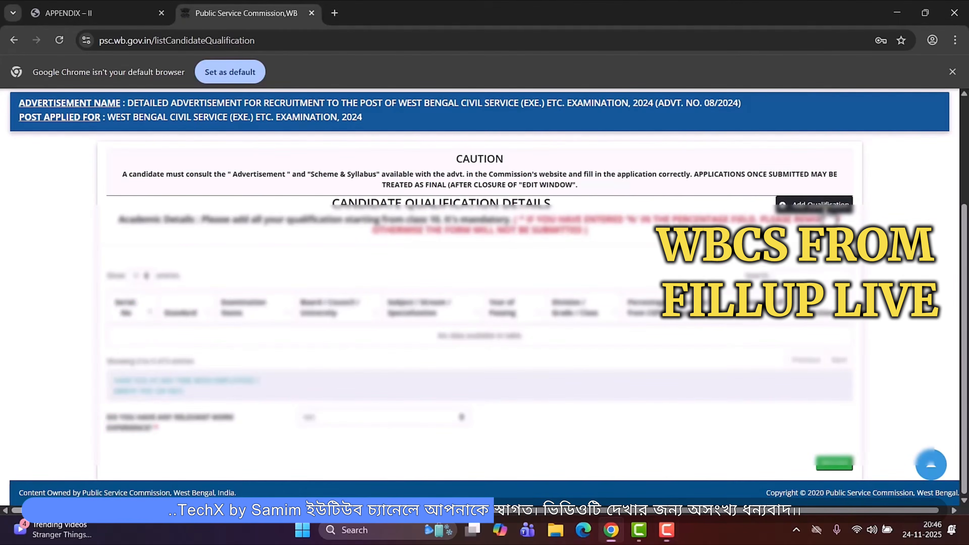
{"action": "left_click", "coordinate": [417, 174]}
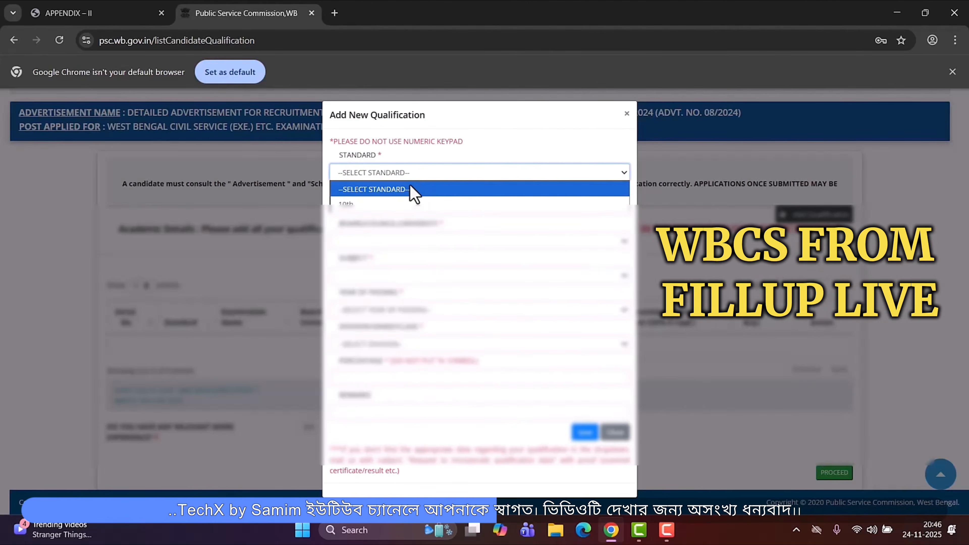
{"action": "left_click", "coordinate": [400, 204]}
{"action": "left_click", "coordinate": [393, 208]}
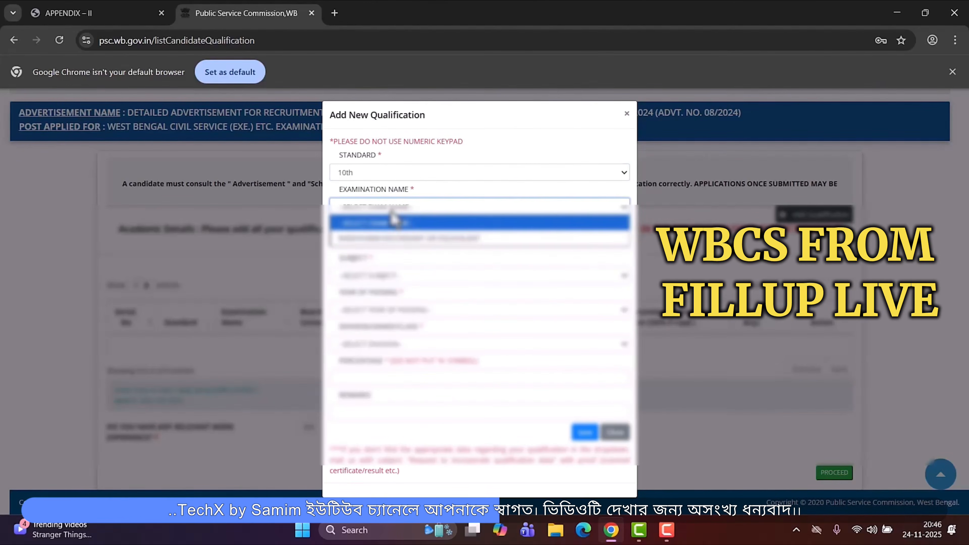
{"action": "left_click", "coordinate": [391, 239]}
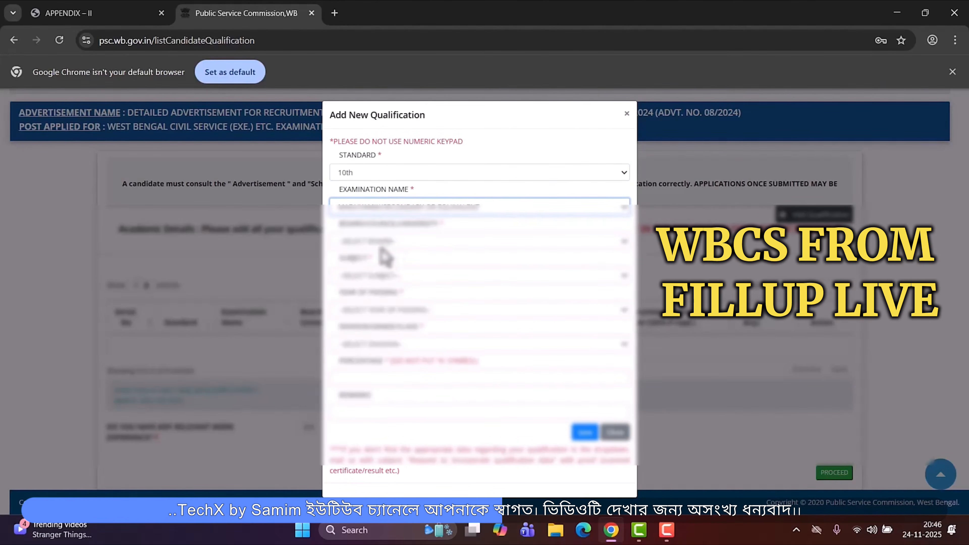
- Set the board to West Bengal Board of Secondary Education and choose the subject
{"action": "left_click", "coordinate": [380, 243]}
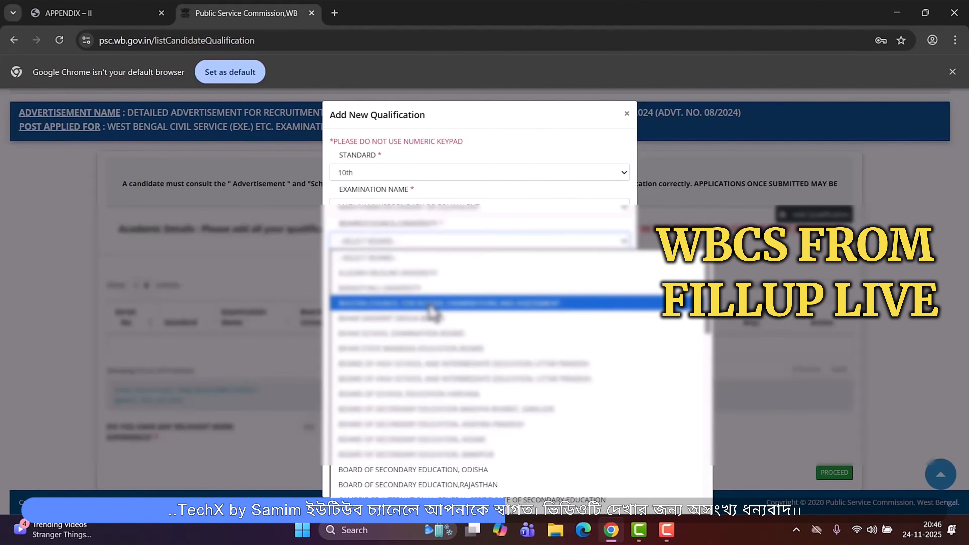
{"action": "key", "text": "w"}
{"action": "key", "text": "Return"}
{"action": "left_click", "coordinate": [417, 279]}
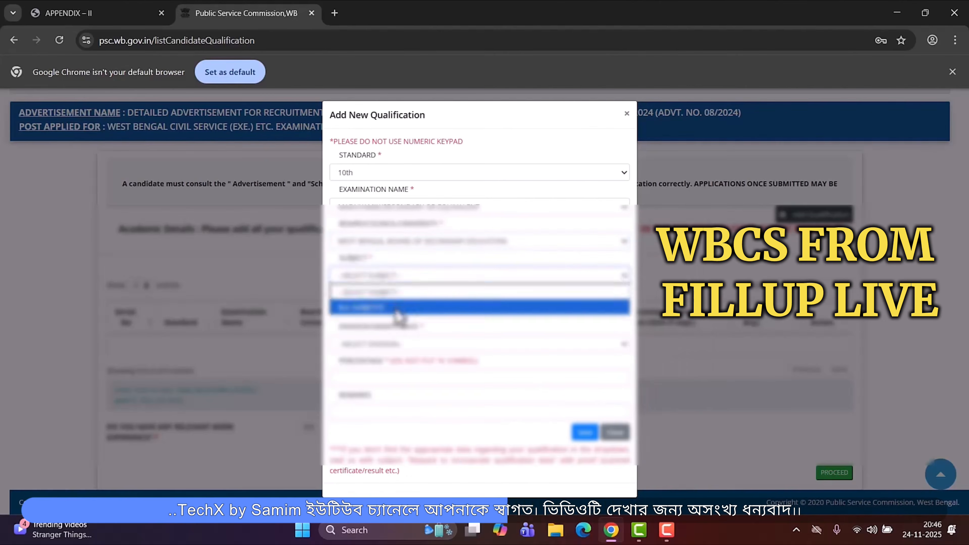
{"action": "left_click", "coordinate": [394, 310]}
- Choose All Subjects as the subject, set the year of passing to 2011 and pick the division
{"action": "left_click", "coordinate": [385, 313]}
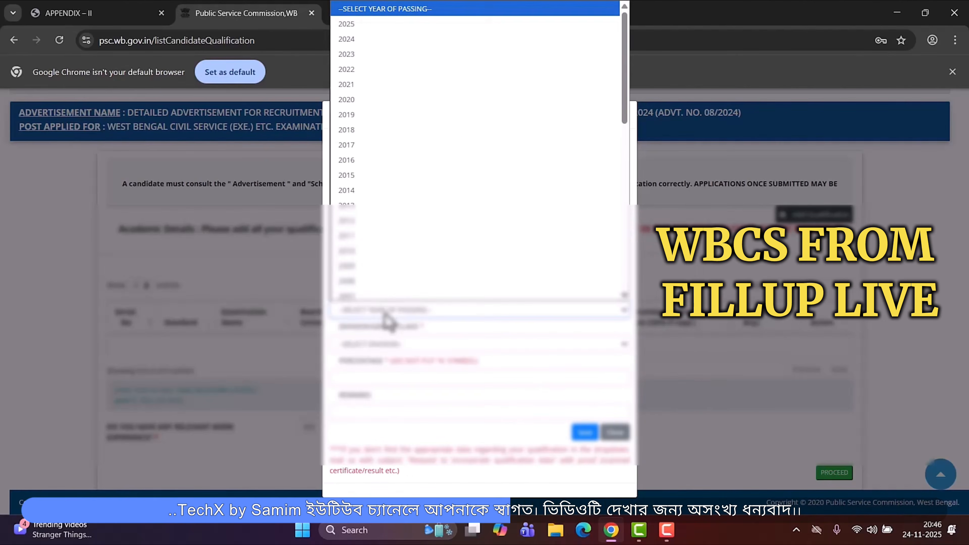
{"action": "type", "text": "2011"}
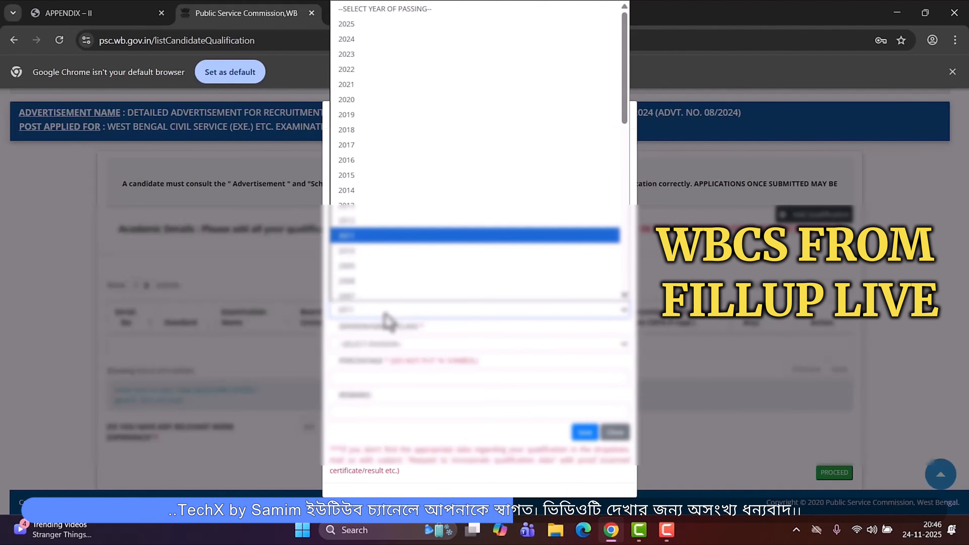
{"action": "key", "text": "Return"}
{"action": "left_click", "coordinate": [395, 344]}
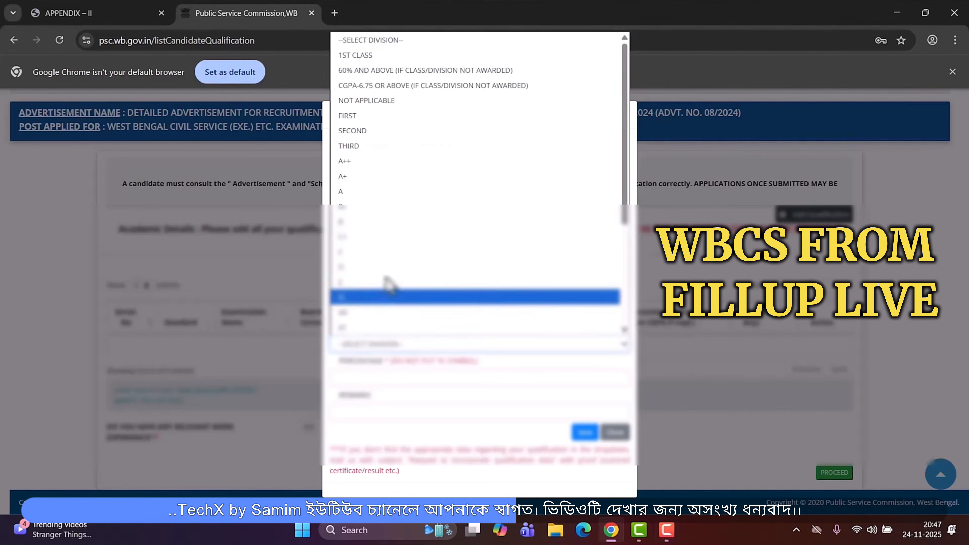
{"action": "left_click", "coordinate": [364, 207]}
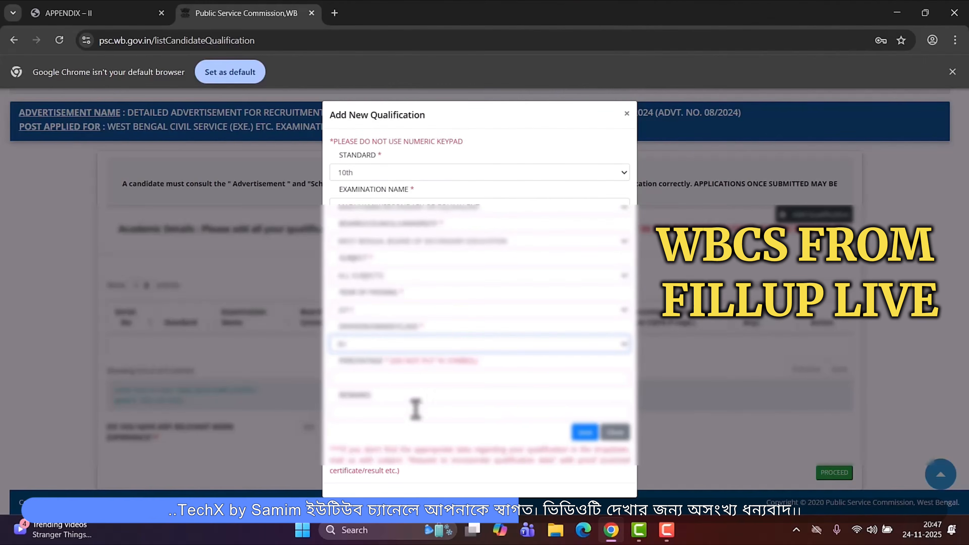
- Enter 53 as the percentage and save the 10th qualification
{"action": "left_click", "coordinate": [415, 378]}
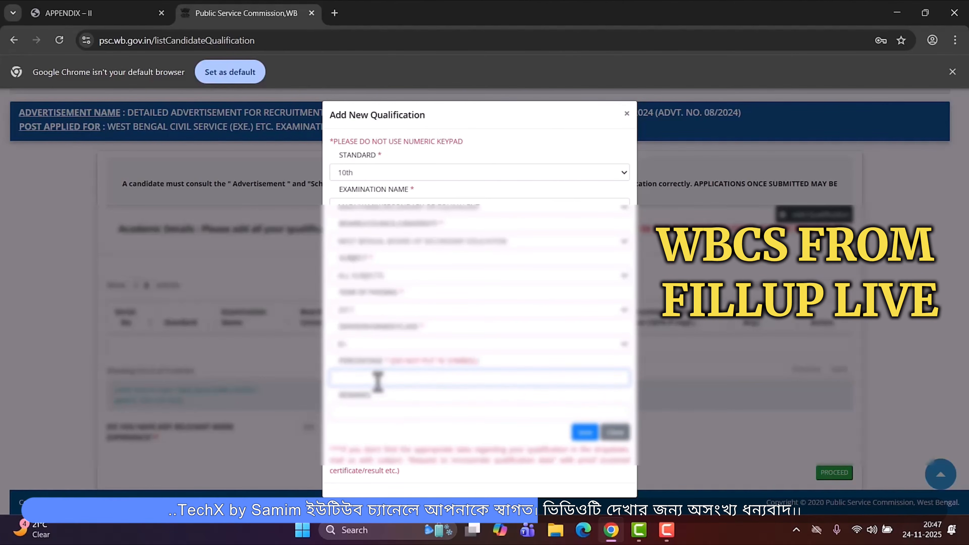
{"action": "type", "text": "53"}
{"action": "left_click", "coordinate": [378, 413]}
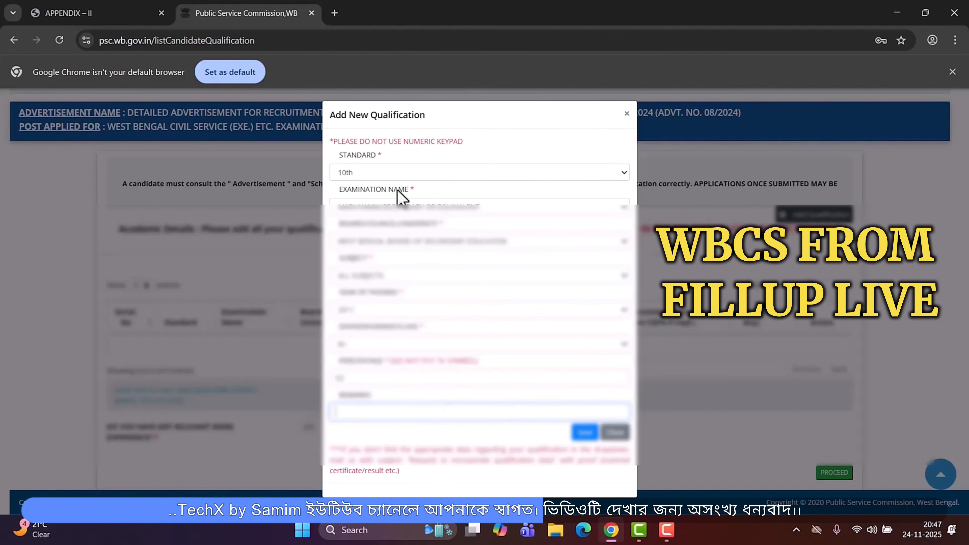
{"action": "left_click", "coordinate": [585, 435]}
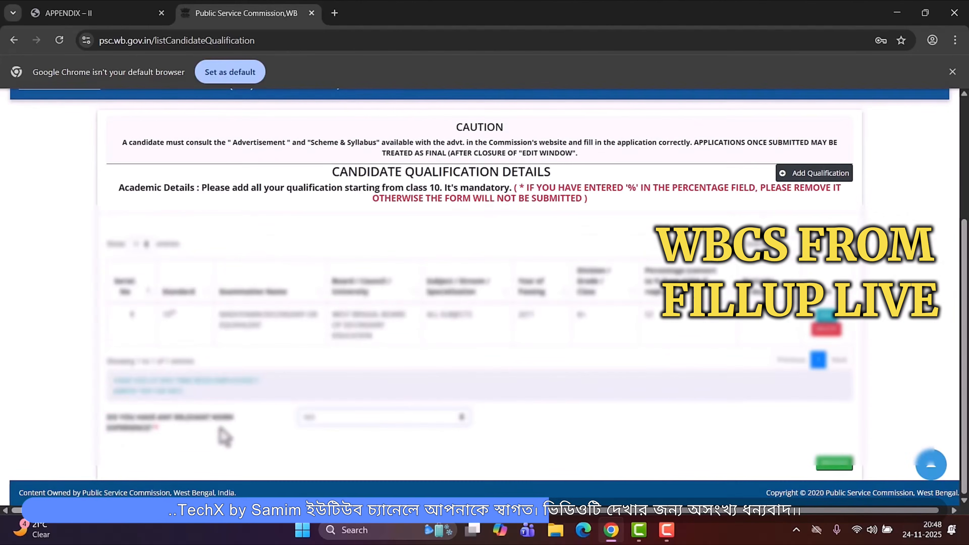
{"action": "left_click", "coordinate": [336, 420]}
{"action": "left_click", "coordinate": [438, 432]}
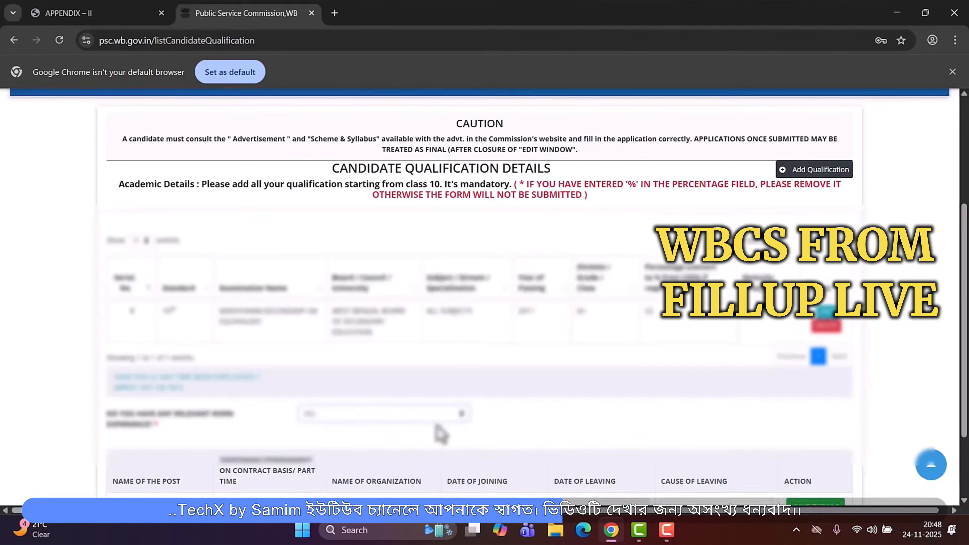
{"action": "scroll", "coordinate": [438, 428], "scroll_direction": "down", "scroll_amount": 3}
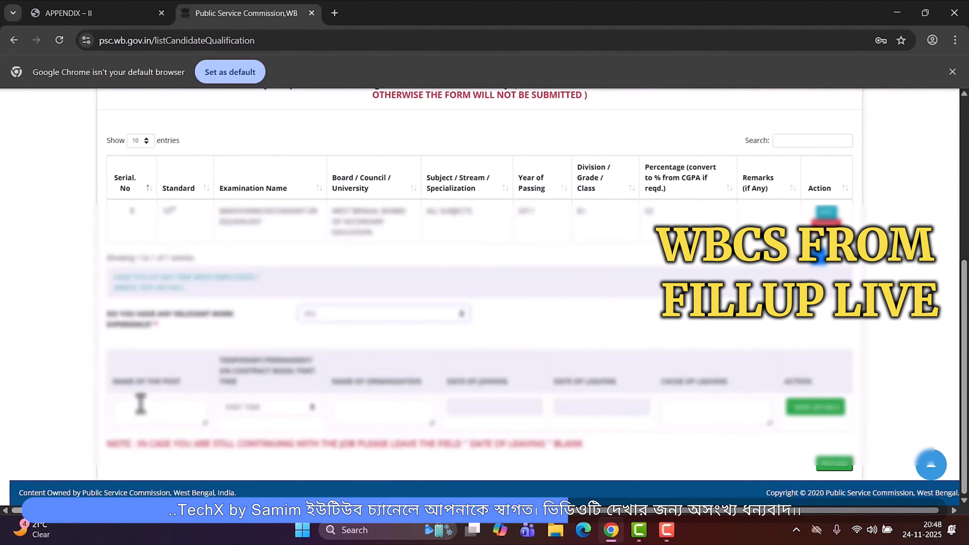
{"action": "left_click", "coordinate": [254, 407]}
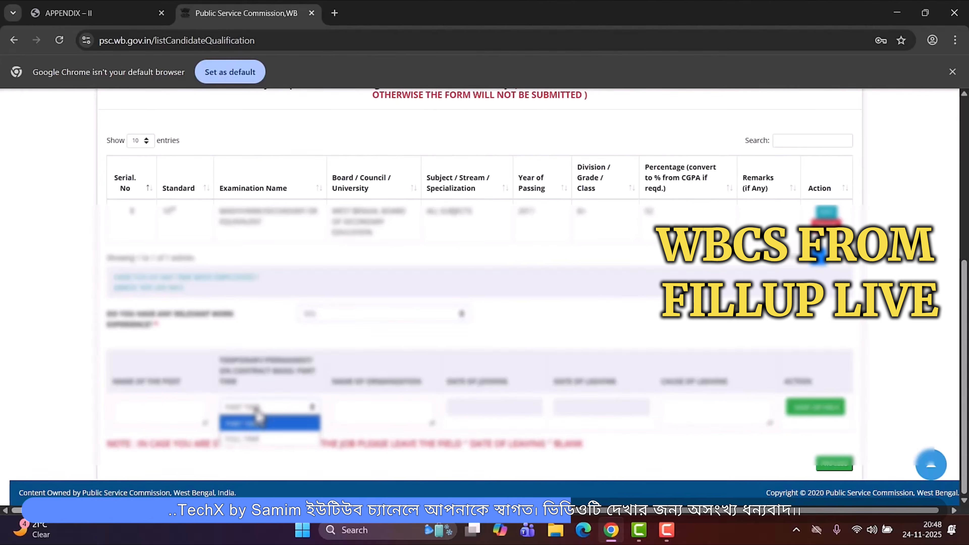
{"action": "left_click", "coordinate": [256, 420]}
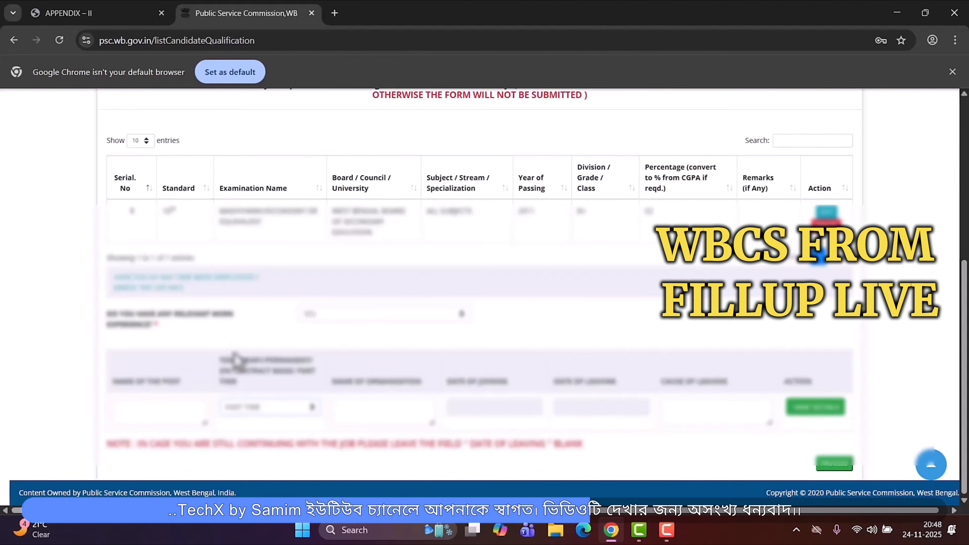
- Answer NO to the relevant work experience question
{"action": "left_click", "coordinate": [353, 318]}
{"action": "left_click", "coordinate": [340, 346]}
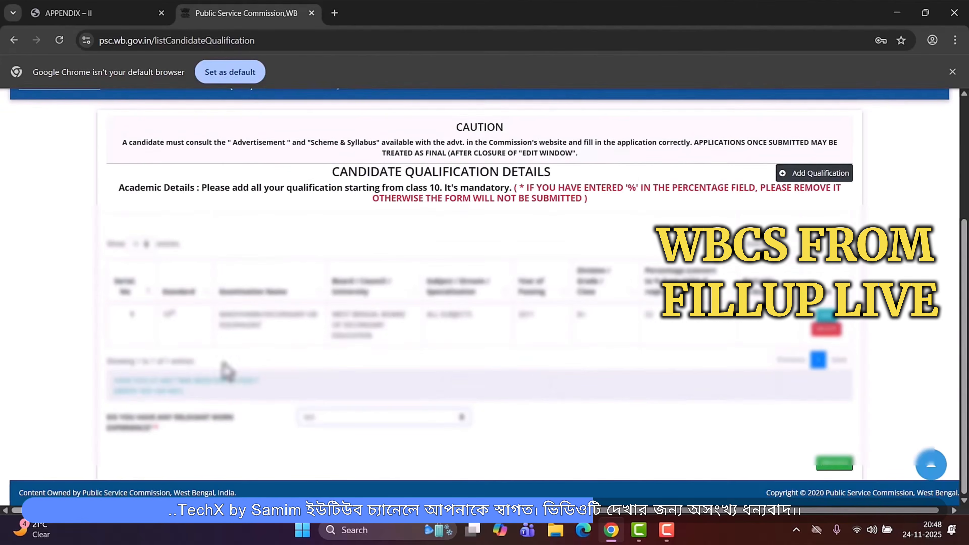
- Add another qualification with standard 12th
{"action": "scroll", "coordinate": [635, 277], "scroll_direction": "up", "scroll_amount": 1}
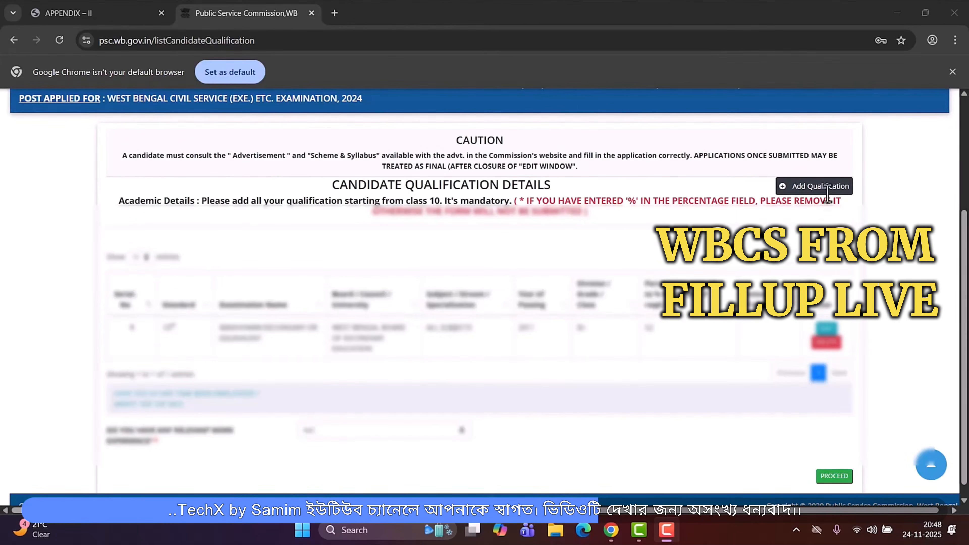
{"action": "left_click", "coordinate": [818, 190]}
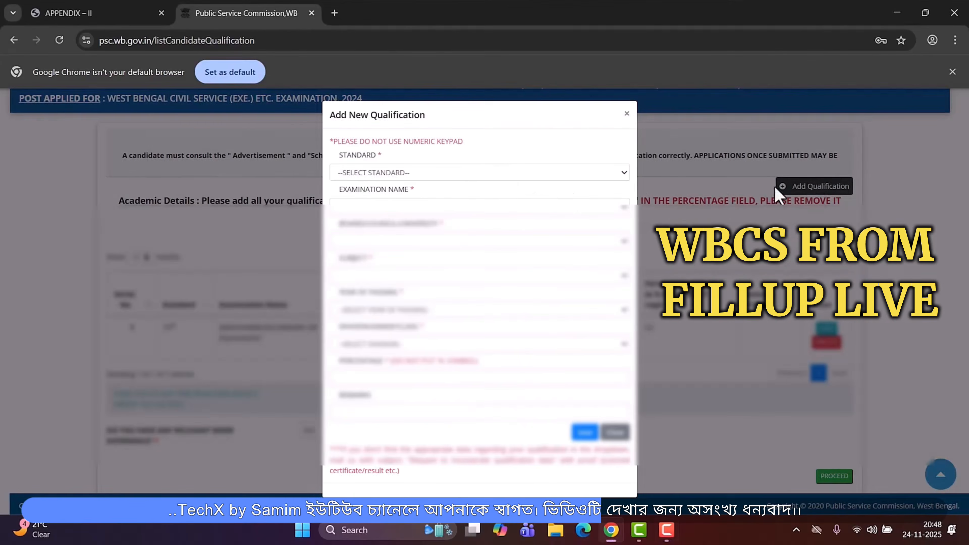
{"action": "left_click", "coordinate": [450, 173]}
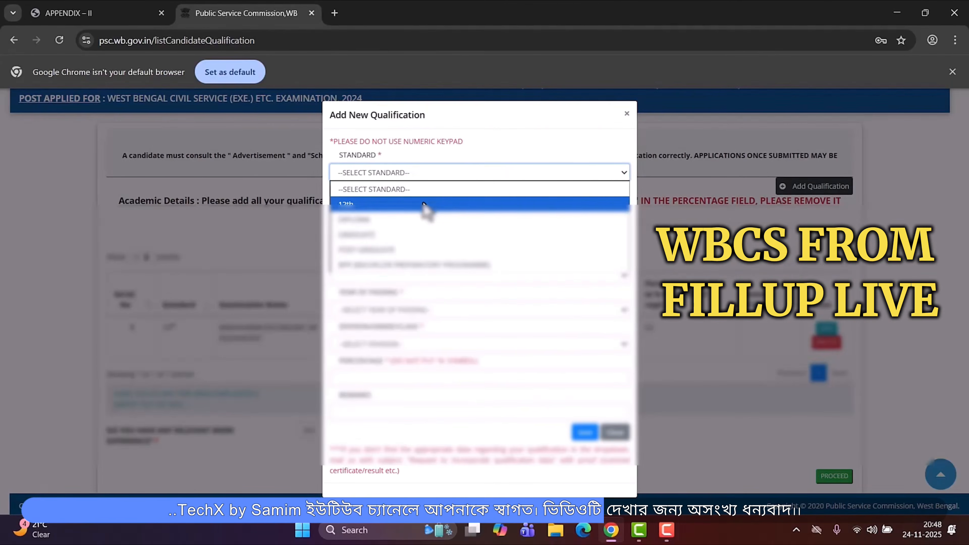
{"action": "left_click", "coordinate": [423, 204]}
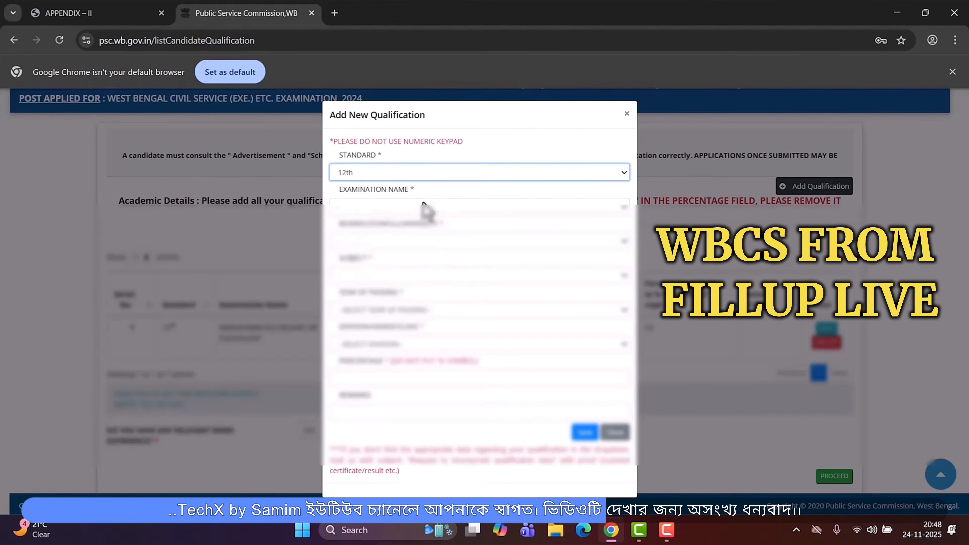
- Choose the Higher Secondary examination name and the West Bengal Council of Higher Secondary Education board
{"action": "left_click", "coordinate": [397, 206]}
{"action": "left_click", "coordinate": [395, 239]}
{"action": "left_click", "coordinate": [396, 242]}
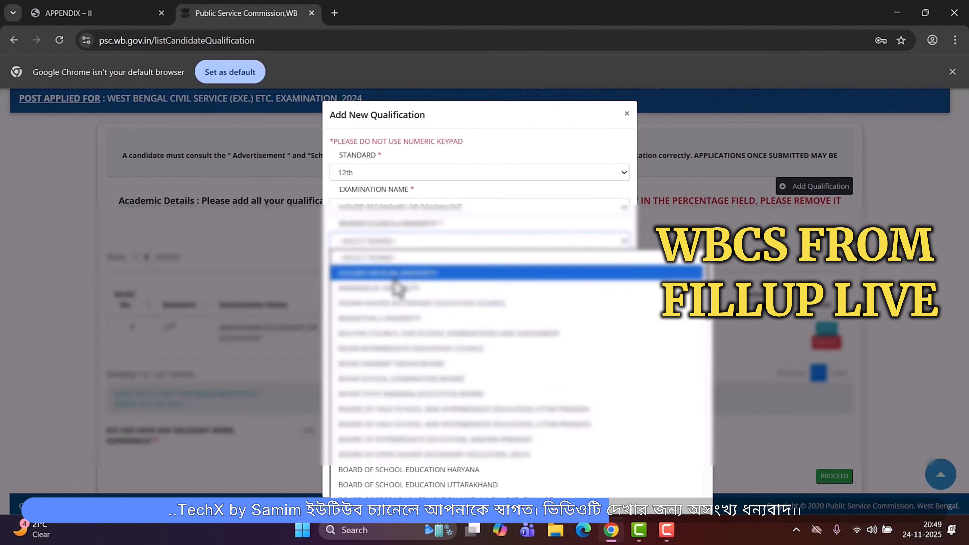
{"action": "left_click", "coordinate": [421, 373]}
- Set the subject of the 12th qualification to Arts / Humanities
{"action": "left_click", "coordinate": [389, 276]}
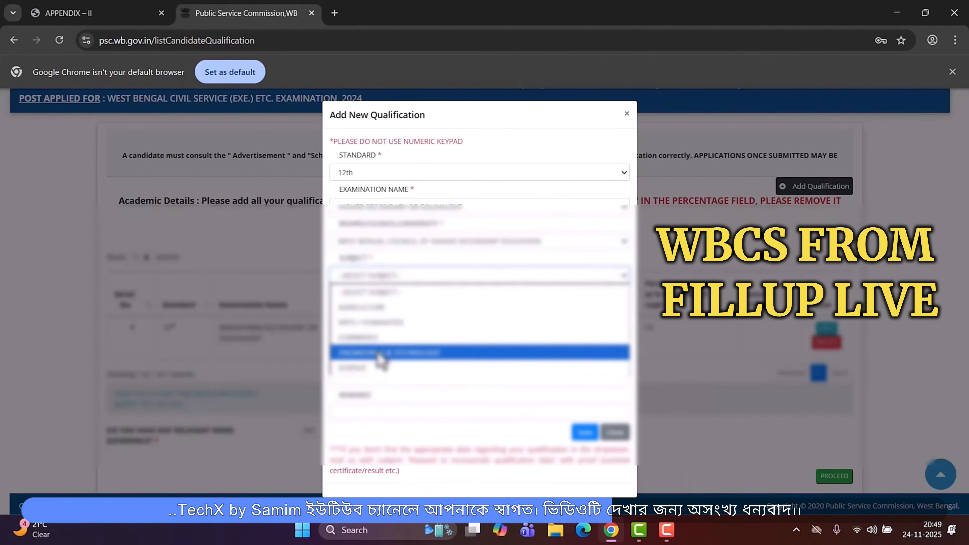
{"action": "left_click", "coordinate": [378, 369]}
{"action": "left_click", "coordinate": [402, 277]}
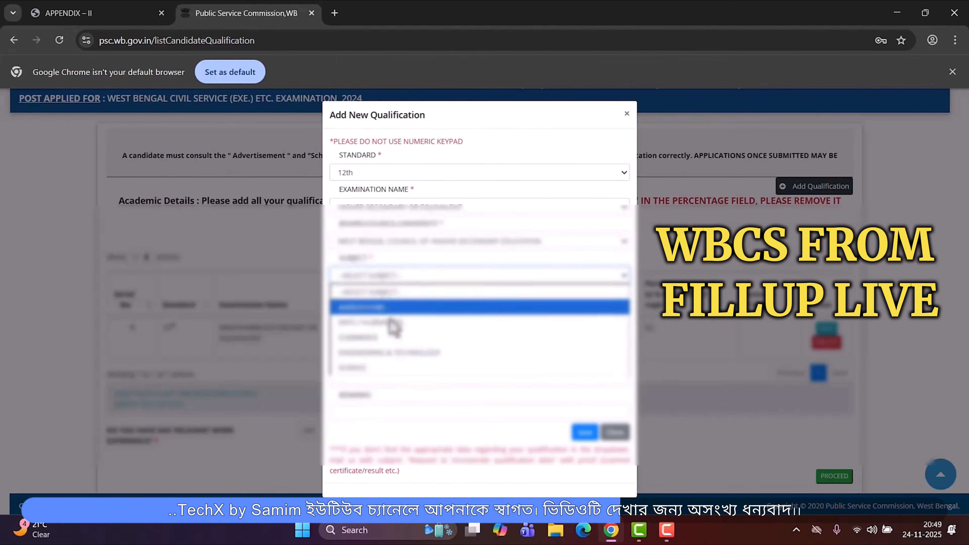
{"action": "left_click", "coordinate": [382, 329]}
- Pick the year of passing and the division for the 12th qualification
{"action": "left_click", "coordinate": [382, 317]}
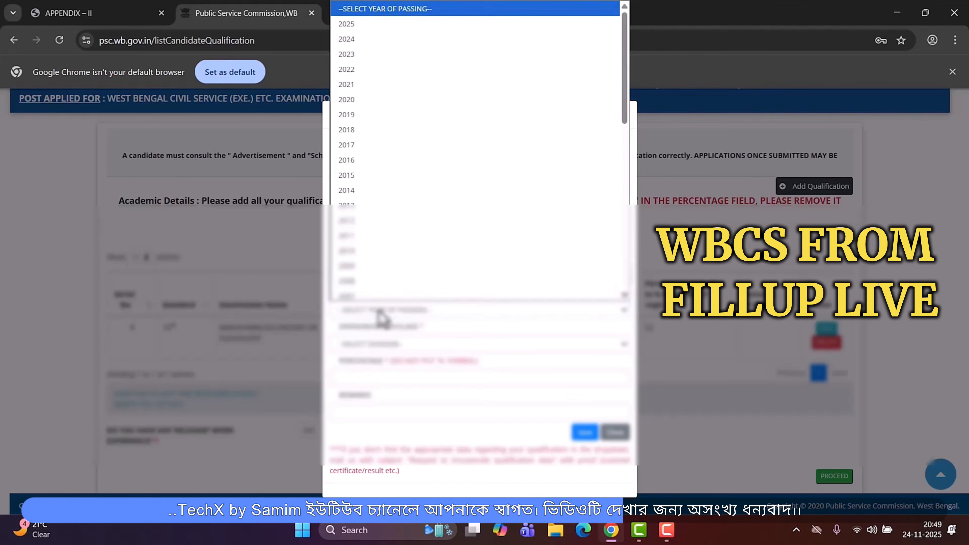
{"action": "type", "text": "2000"}
{"action": "key", "text": "Return"}
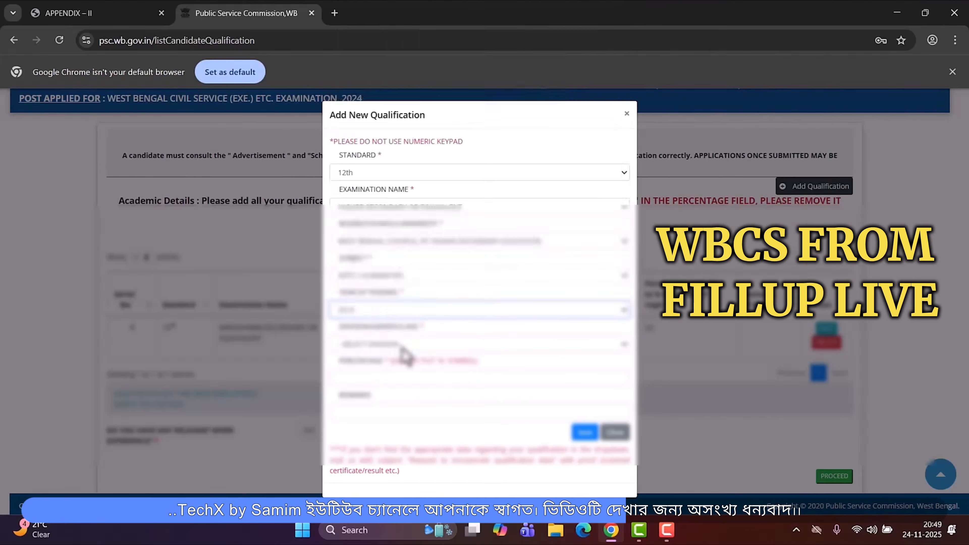
{"action": "left_click", "coordinate": [401, 346]}
{"action": "left_click", "coordinate": [359, 208]}
- Enter the percentage and save the 12th qualification
{"action": "left_click", "coordinate": [376, 377]}
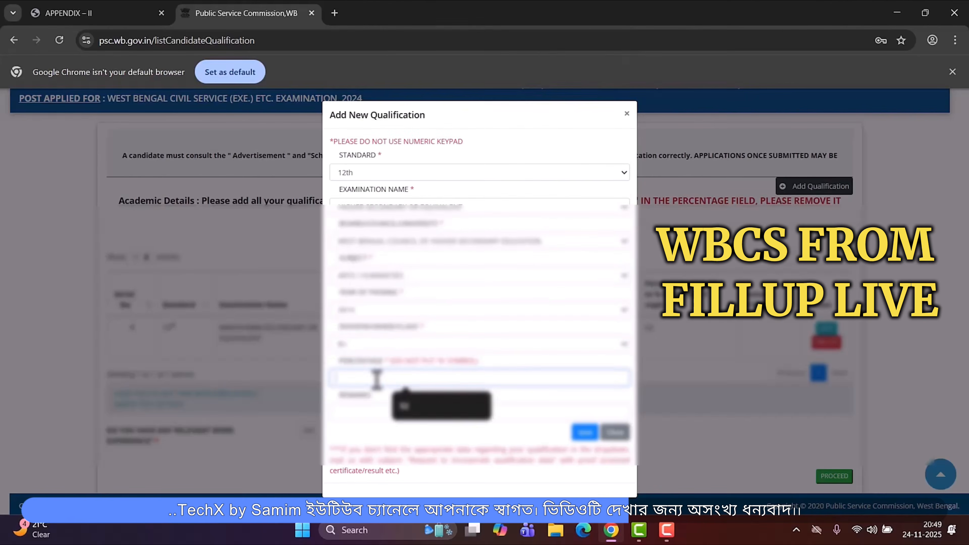
{"action": "left_click", "coordinate": [415, 406]}
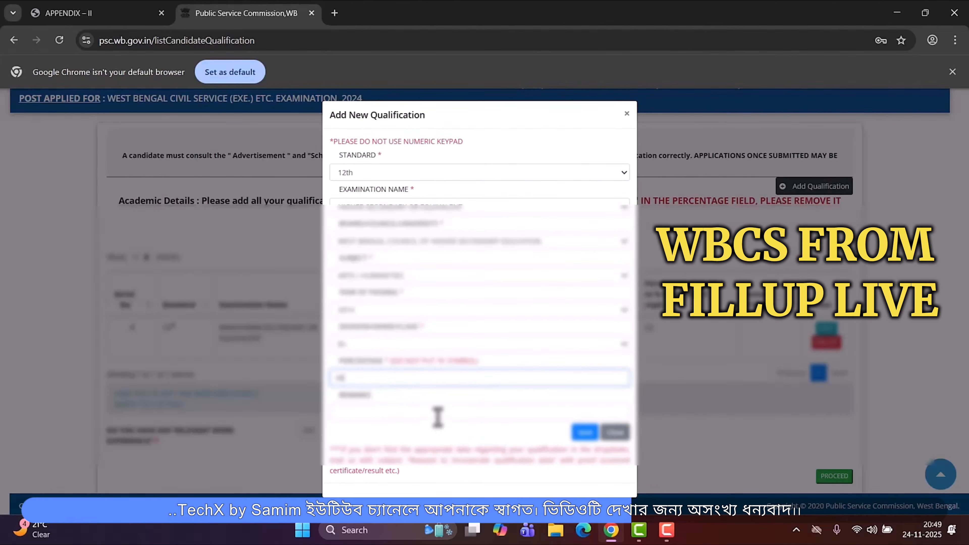
{"action": "left_click", "coordinate": [584, 438]}
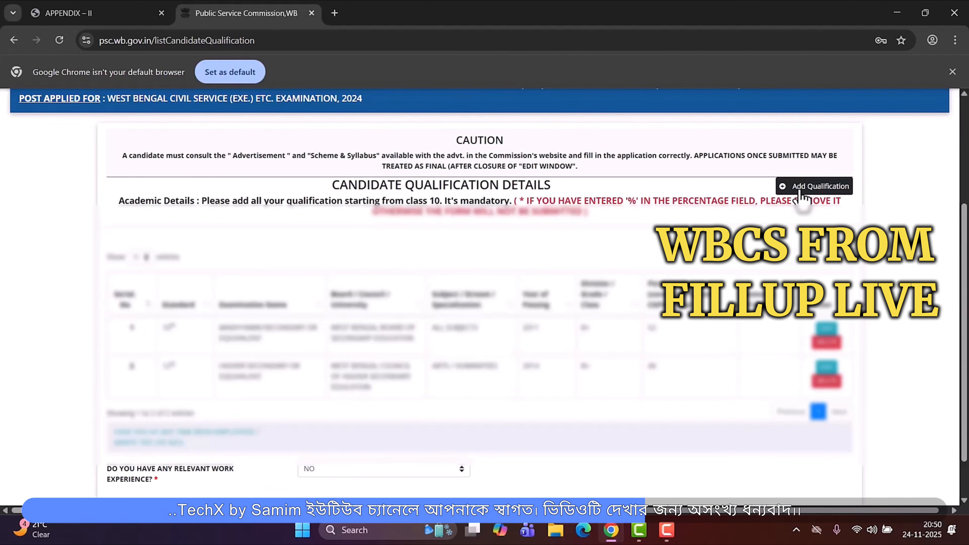
- Add a further qualification with standard Graduate and open its examination name choices
{"action": "left_click", "coordinate": [801, 192]}
{"action": "left_click", "coordinate": [433, 173]}
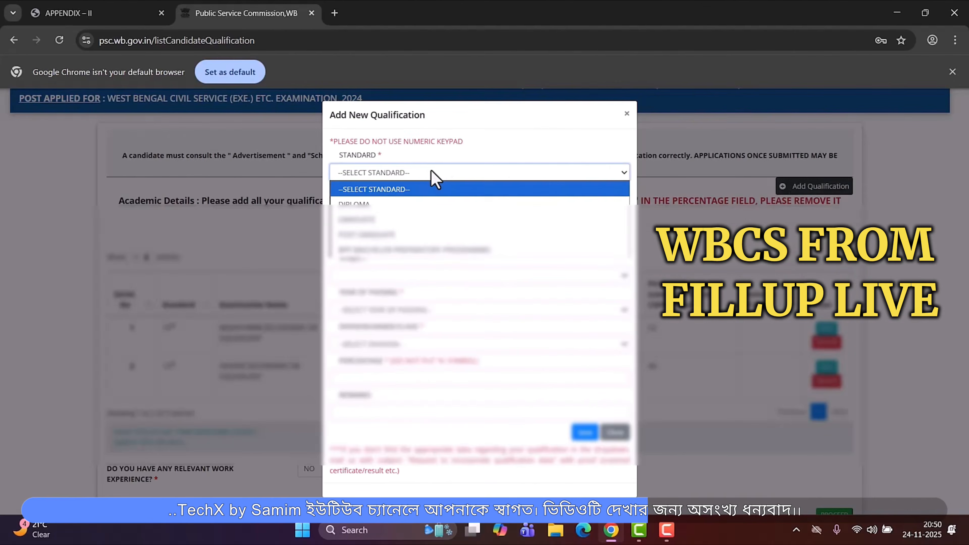
{"action": "left_click", "coordinate": [397, 221]}
{"action": "left_click", "coordinate": [411, 208]}
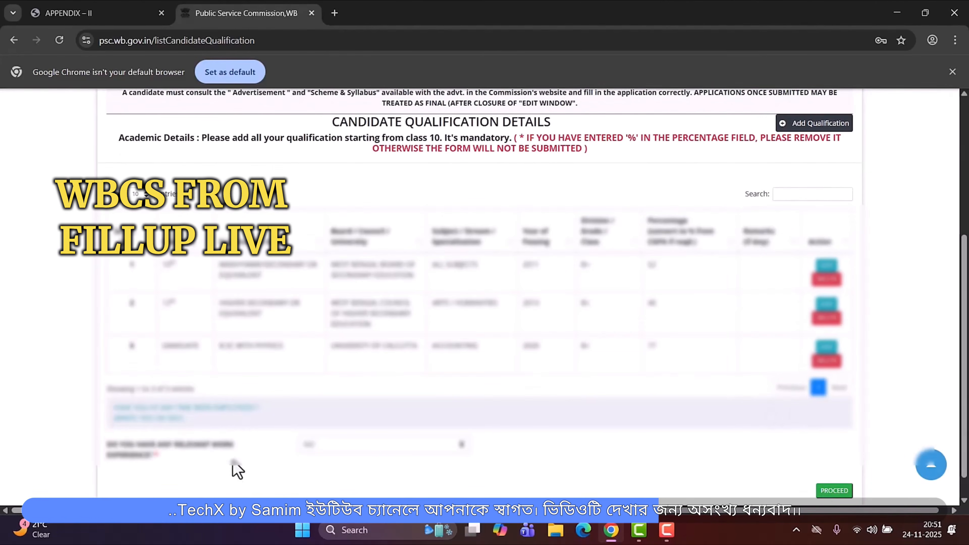
- Proceed from the academic details to the other details page
{"action": "scroll", "coordinate": [782, 481], "scroll_direction": "down", "scroll_amount": 1}
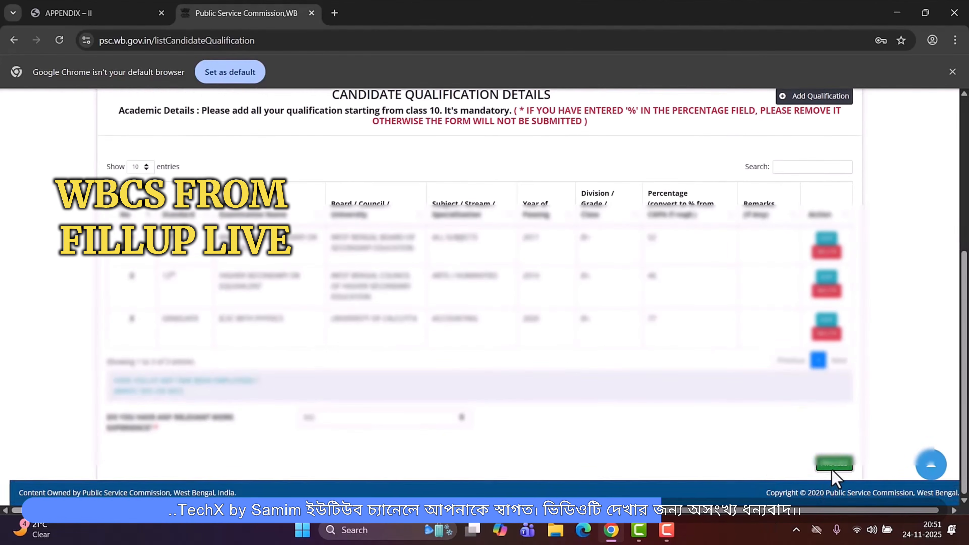
{"action": "left_click", "coordinate": [833, 467]}
{"action": "left_click", "coordinate": [534, 119]}
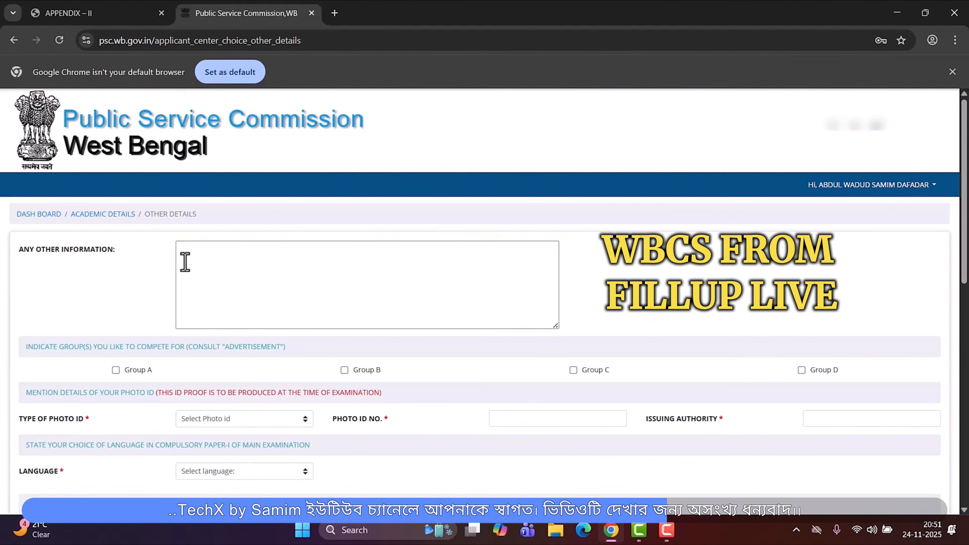
- Tick Group D as the group to compete for
{"action": "scroll", "coordinate": [214, 298], "scroll_direction": "down", "scroll_amount": 1}
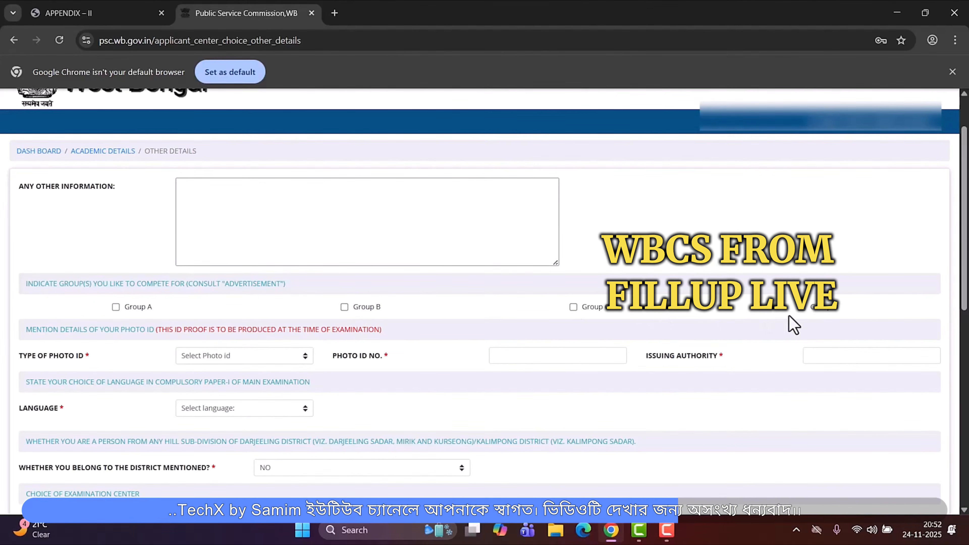
{"action": "left_click", "coordinate": [804, 310]}
{"action": "scroll", "coordinate": [359, 312], "scroll_direction": "down", "scroll_amount": 1}
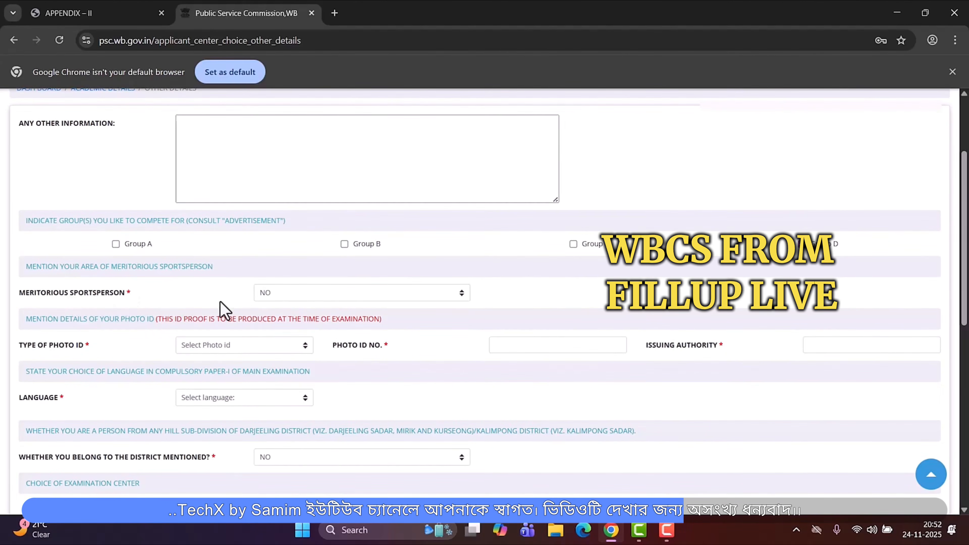
- Set meritorious sportsperson to NO
{"action": "left_click", "coordinate": [342, 298]}
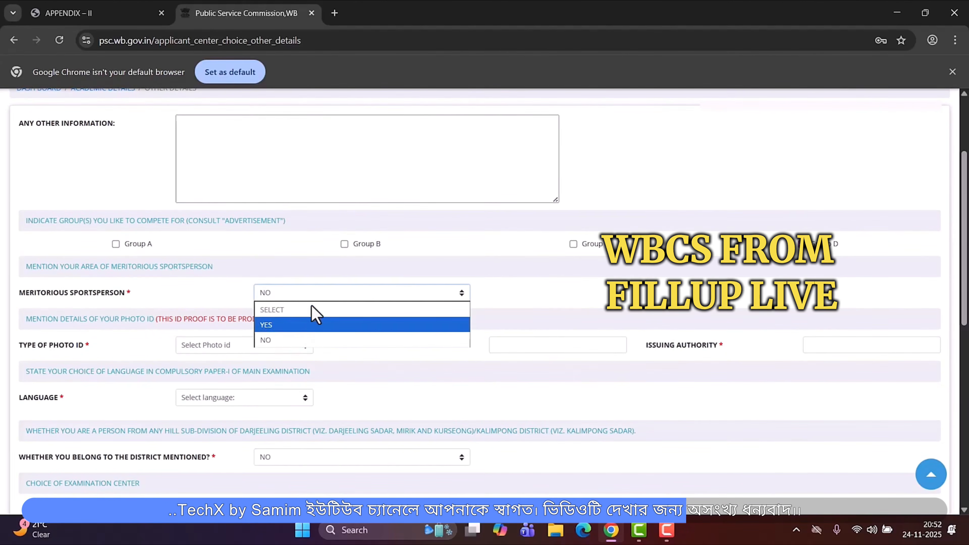
{"action": "left_click", "coordinate": [299, 338]}
{"action": "scroll", "coordinate": [206, 352], "scroll_direction": "down", "scroll_amount": 1}
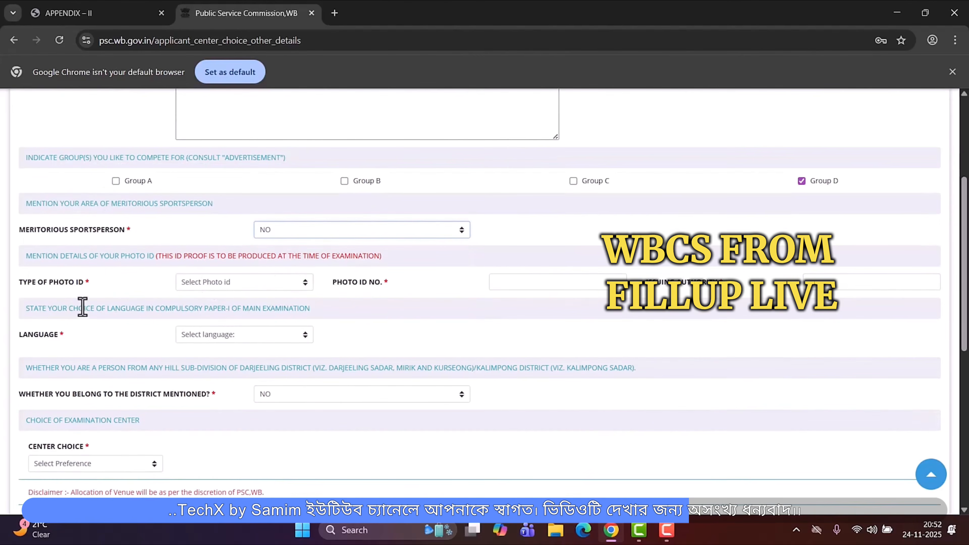
- Set the photo ID type to 'Any other ID proof issued by the State or Central Government' and specify it as aadhar, with ID number and issuing authority uidai
{"action": "left_click", "coordinate": [227, 284]}
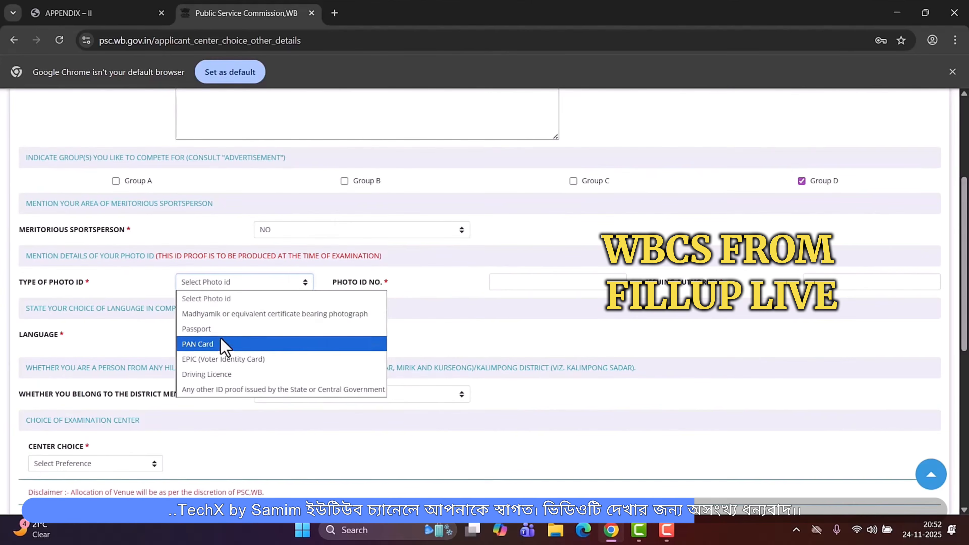
{"action": "left_click", "coordinate": [240, 389]}
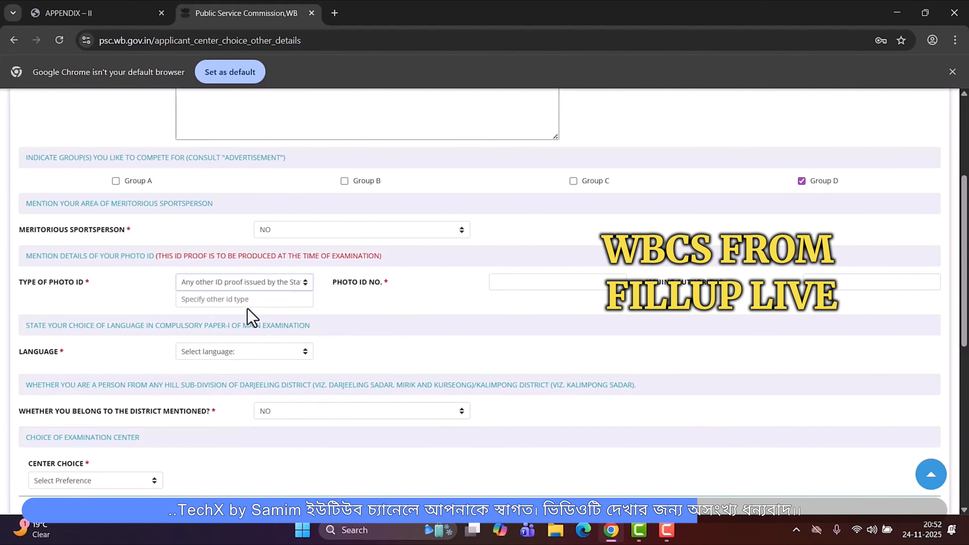
{"action": "left_click", "coordinate": [241, 300]}
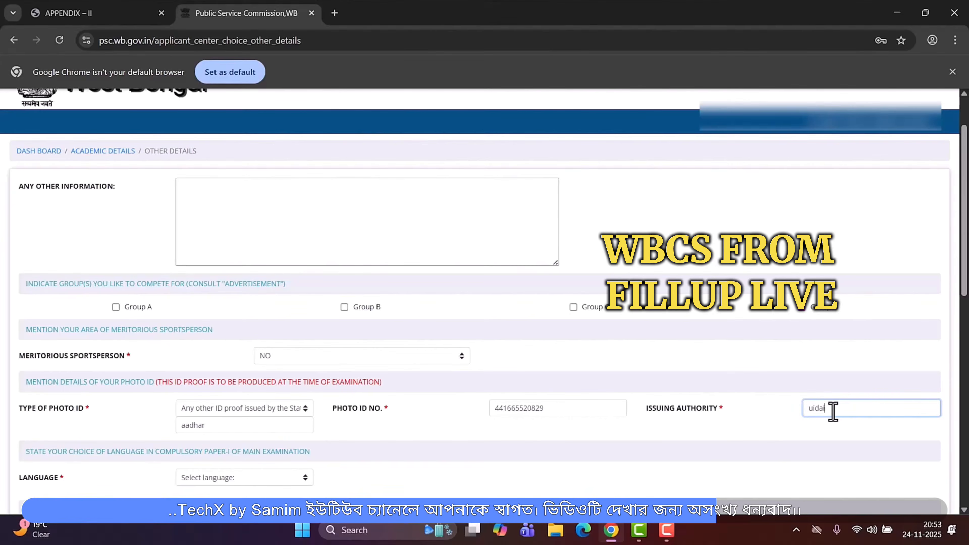
- Choose BENGALI as the language for compulsory Paper-I of the main examination
{"action": "scroll", "coordinate": [324, 366], "scroll_direction": "down", "scroll_amount": 5}
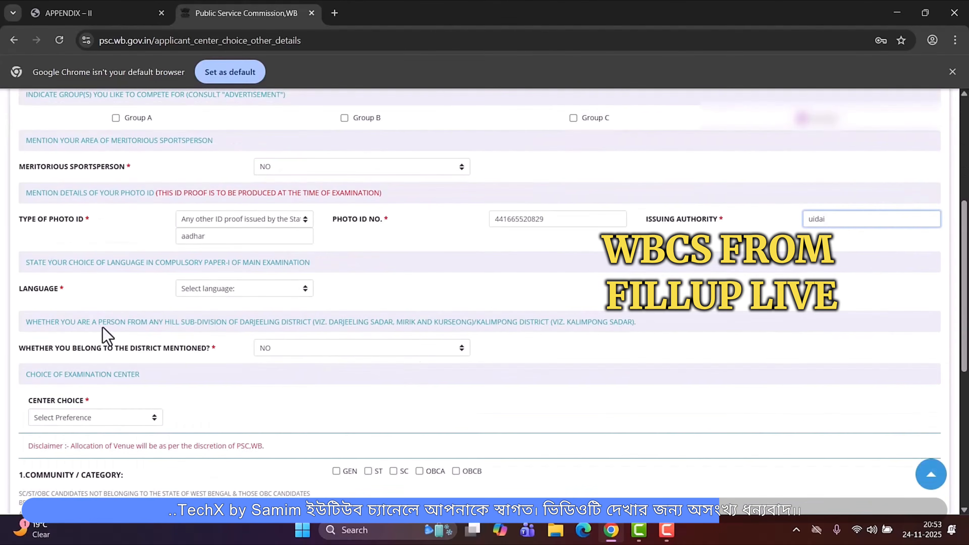
{"action": "left_click", "coordinate": [229, 291]}
{"action": "left_click", "coordinate": [213, 320]}
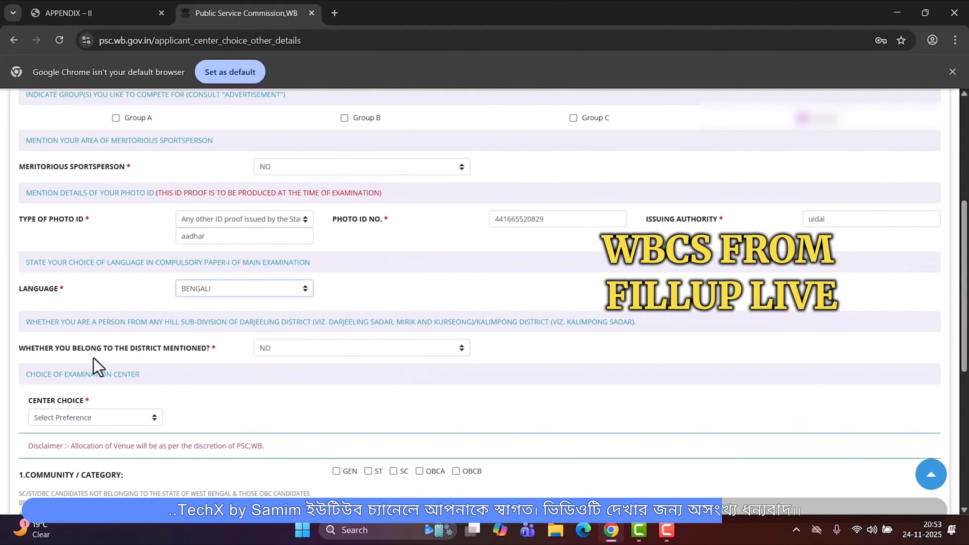
{"action": "left_click", "coordinate": [331, 349]}
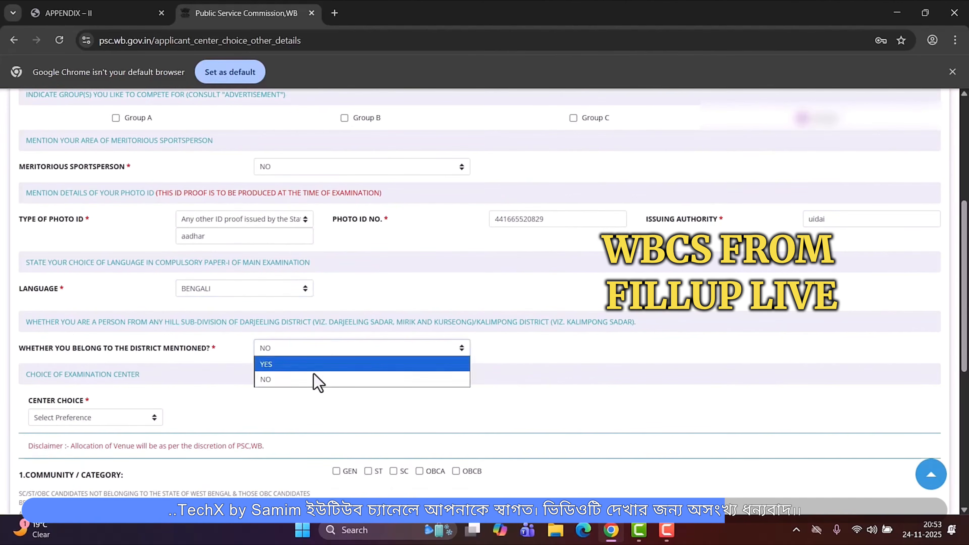
{"action": "left_click", "coordinate": [112, 352]}
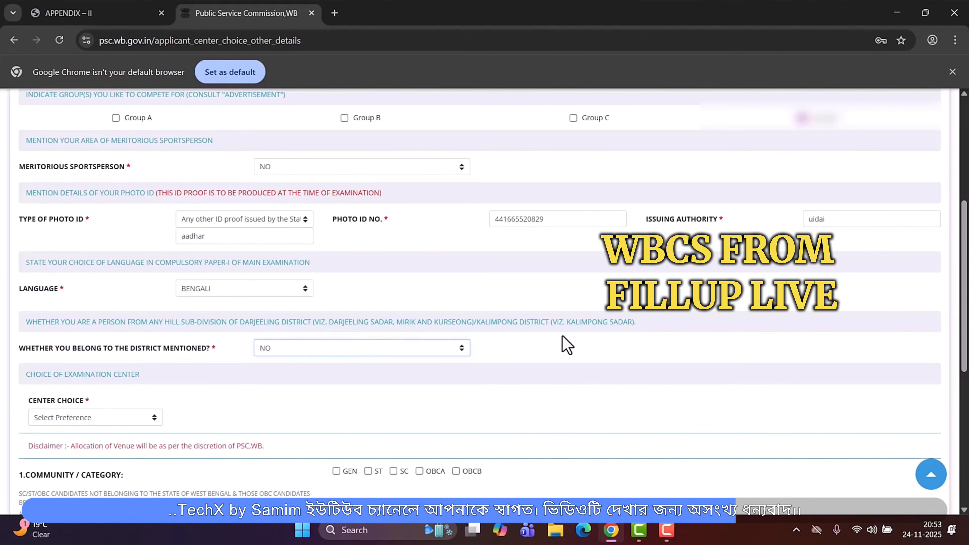
{"action": "left_click", "coordinate": [293, 353]}
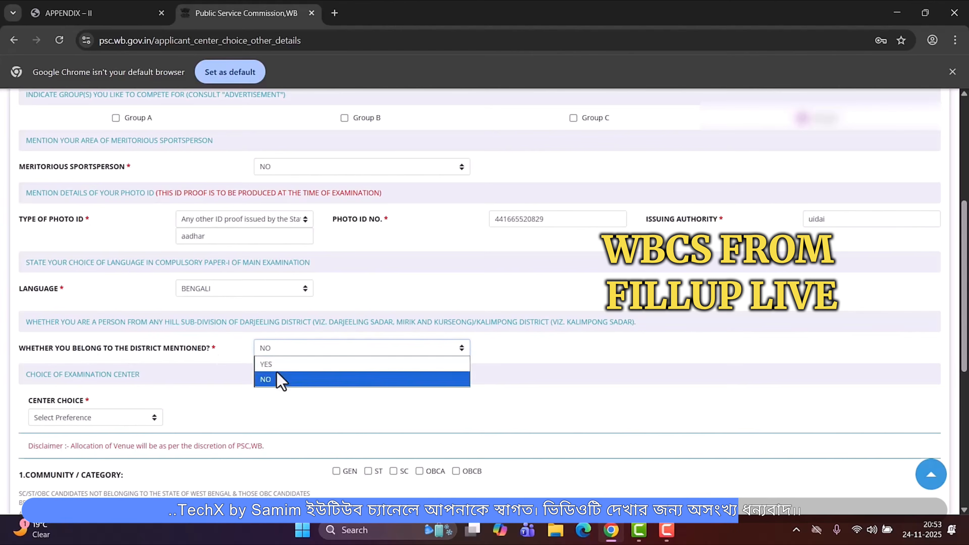
{"action": "left_click", "coordinate": [281, 380]}
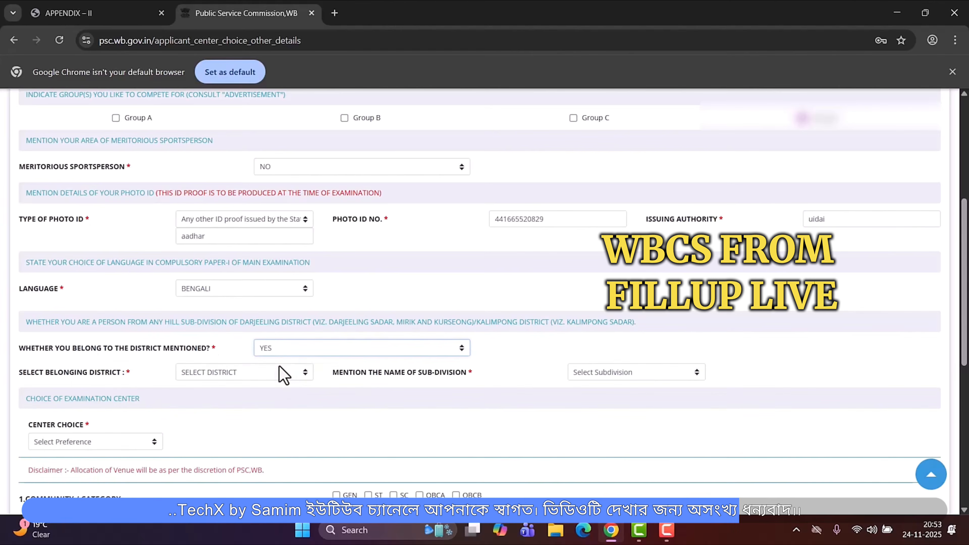
{"action": "left_click", "coordinate": [218, 373]}
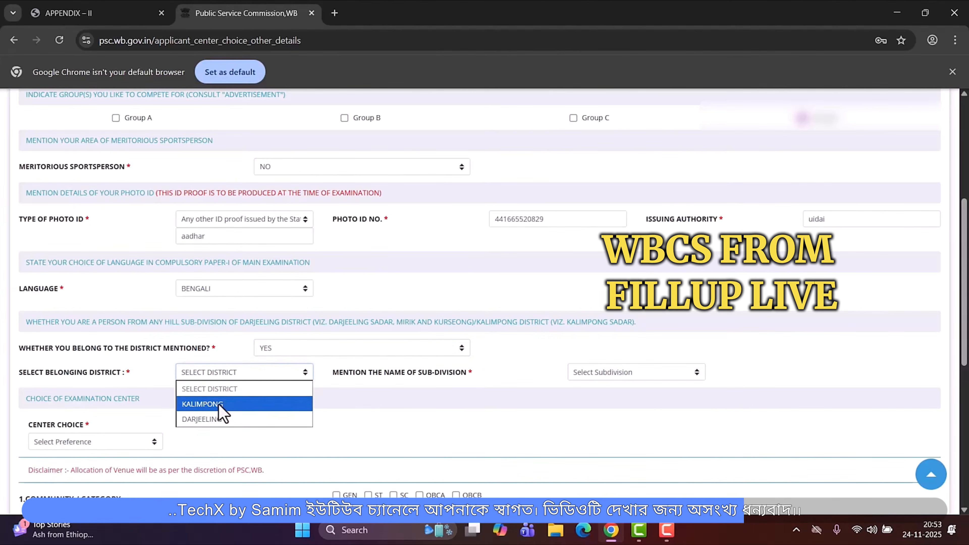
{"action": "left_click", "coordinate": [222, 403]}
{"action": "left_click", "coordinate": [596, 376]}
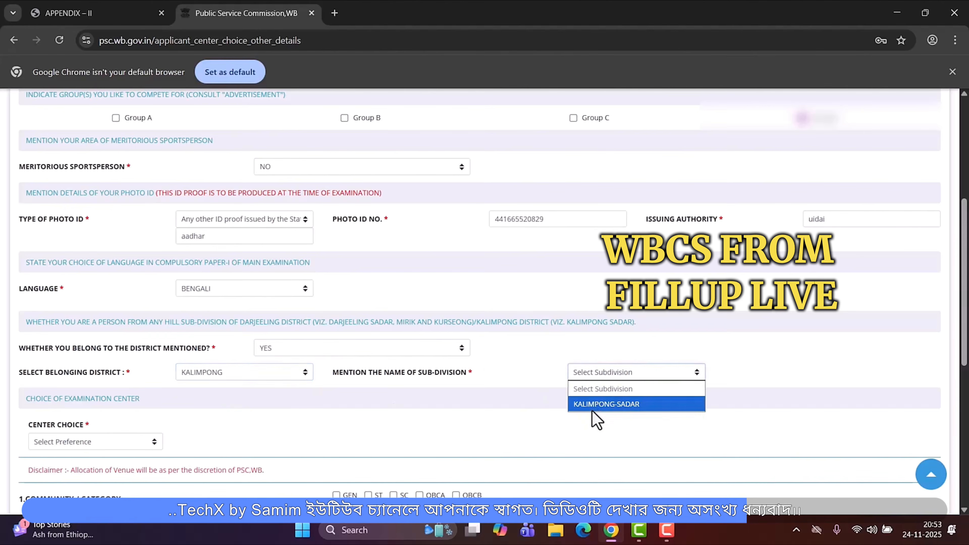
{"action": "left_click", "coordinate": [475, 401]}
{"action": "left_click", "coordinate": [285, 348]}
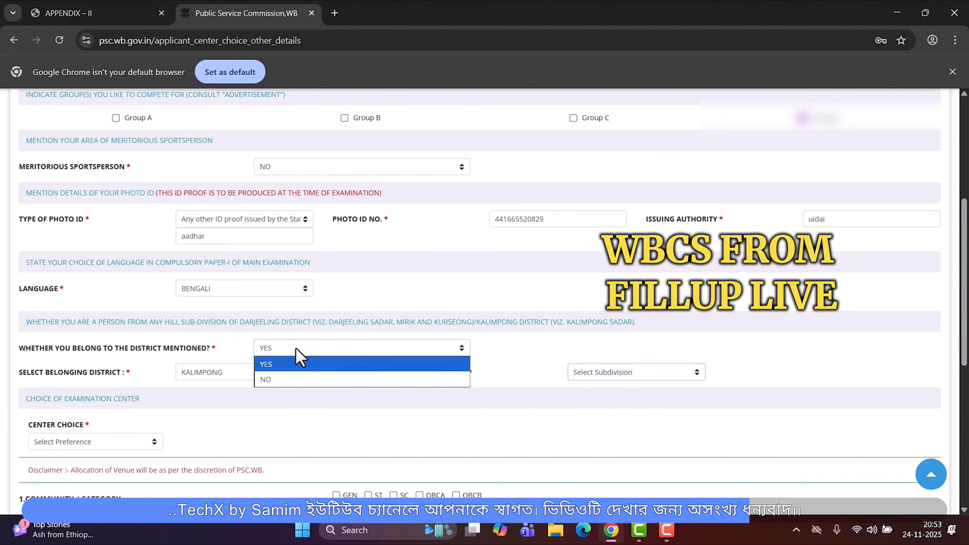
{"action": "left_click", "coordinate": [284, 380]}
- Choose BARASAT as the examination centre preference
{"action": "scroll", "coordinate": [186, 394], "scroll_direction": "down", "scroll_amount": 3}
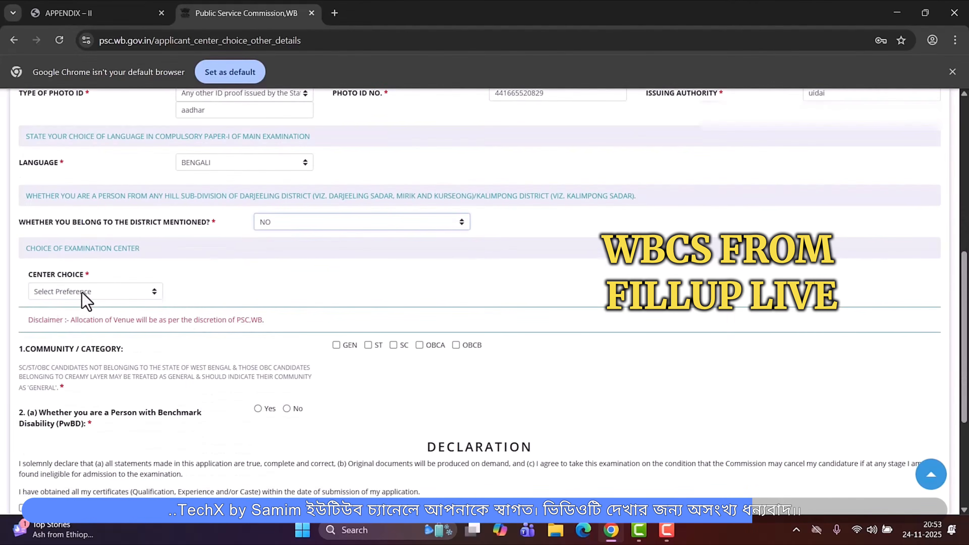
{"action": "left_click", "coordinate": [82, 299]}
{"action": "left_click", "coordinate": [97, 90]}
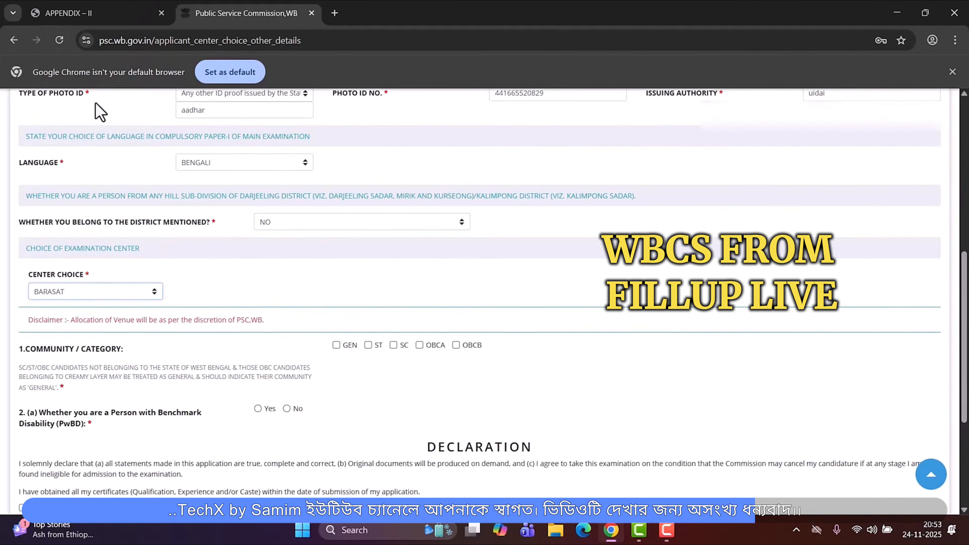
- Tick GEN as the community category
{"action": "scroll", "coordinate": [258, 367], "scroll_direction": "down", "scroll_amount": 2}
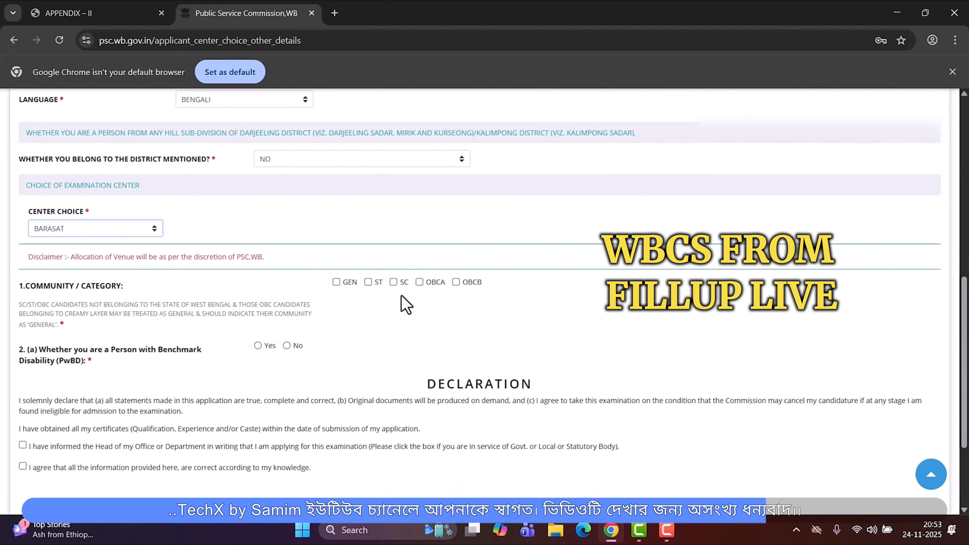
{"action": "left_click", "coordinate": [336, 282]}
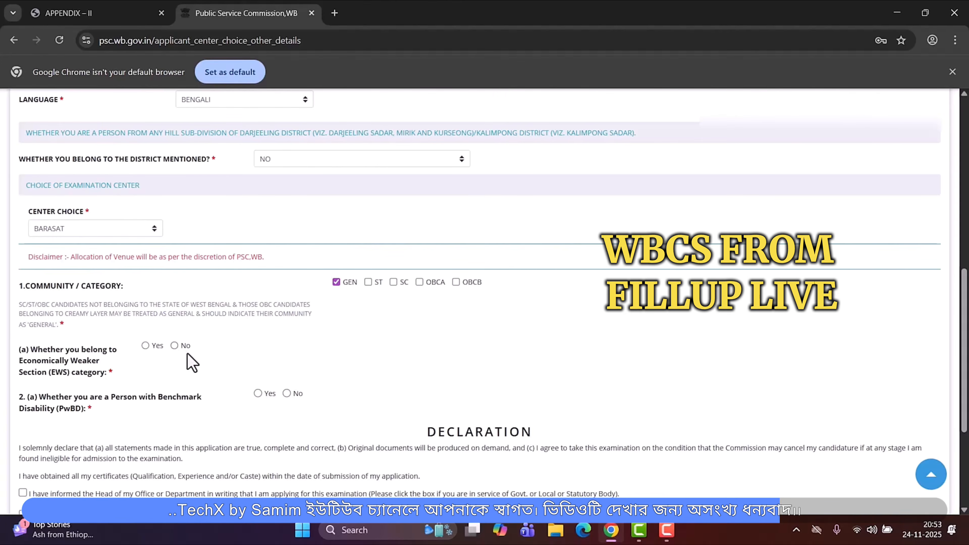
{"action": "left_click", "coordinate": [145, 345]}
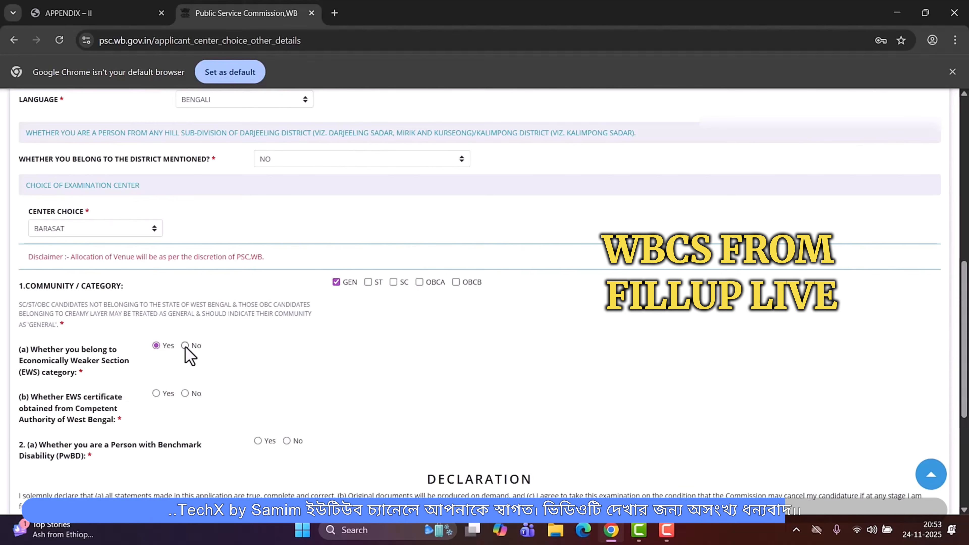
{"action": "scroll", "coordinate": [259, 378], "scroll_direction": "down", "scroll_amount": 2}
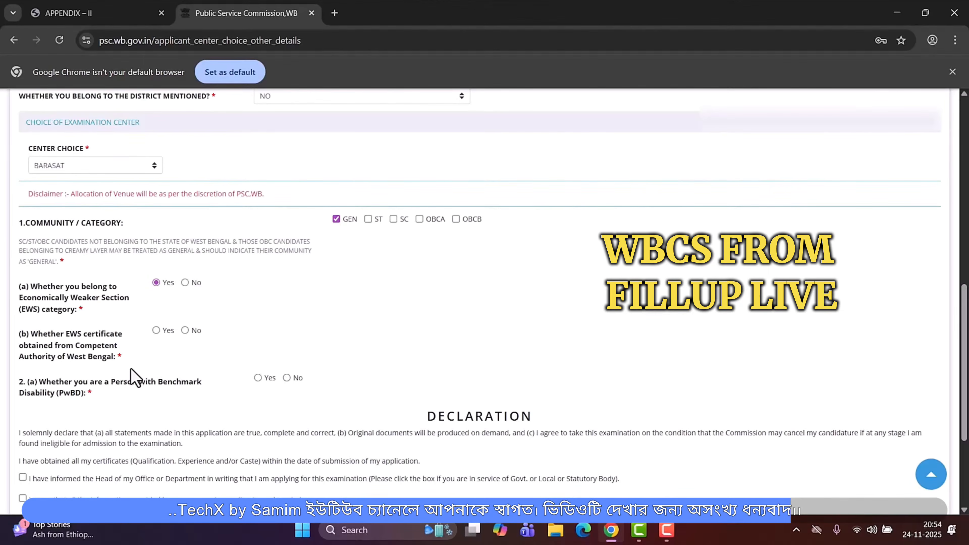
{"action": "left_click", "coordinate": [156, 331]}
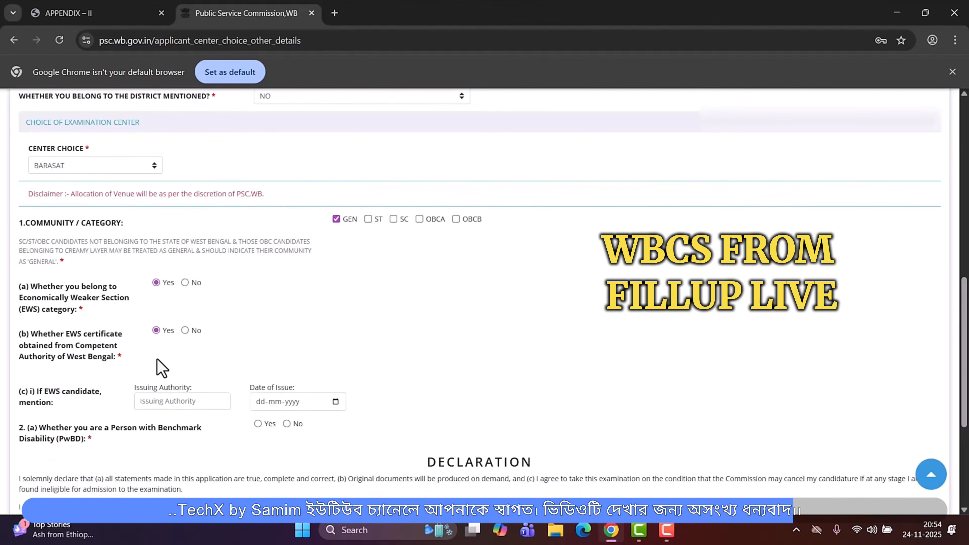
{"action": "left_click", "coordinate": [176, 403]}
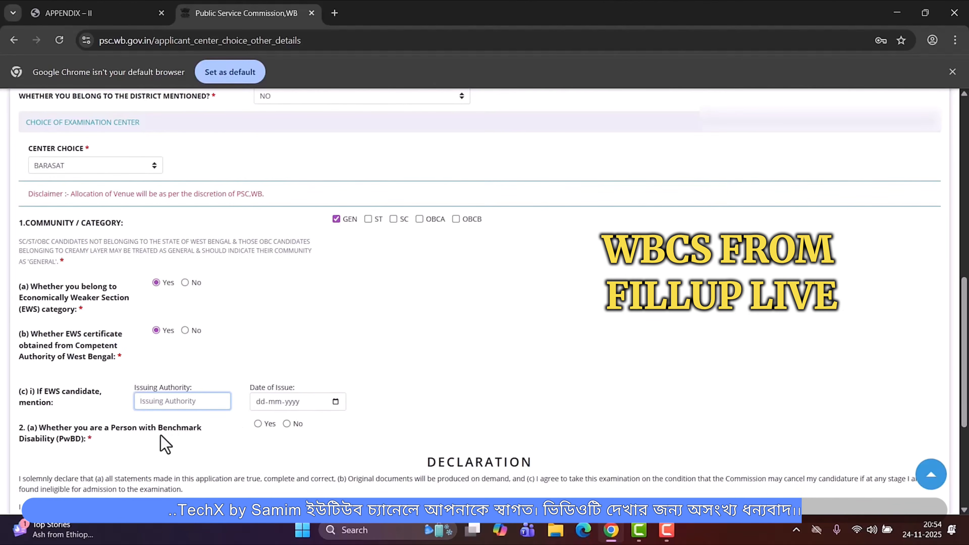
{"action": "left_click", "coordinate": [258, 424]}
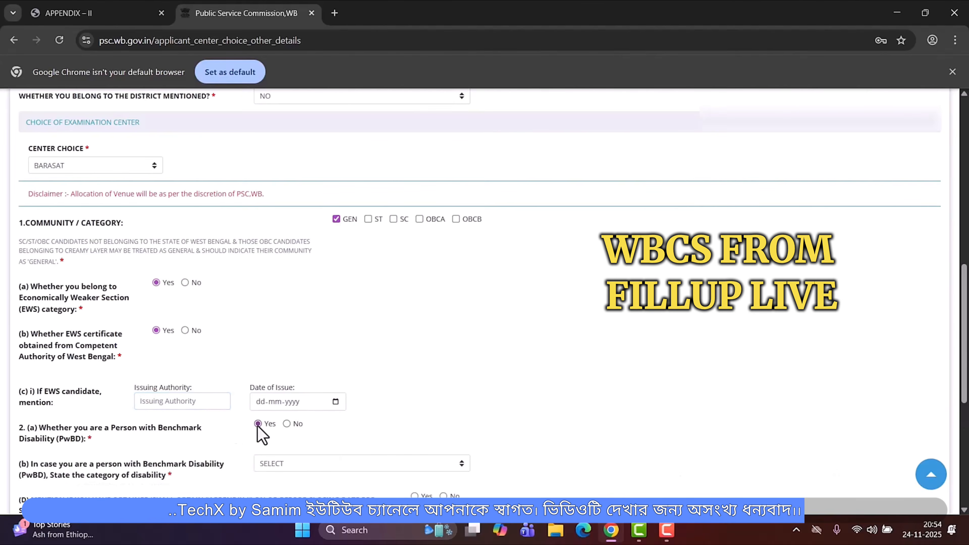
{"action": "scroll", "coordinate": [331, 454], "scroll_direction": "down", "scroll_amount": 3}
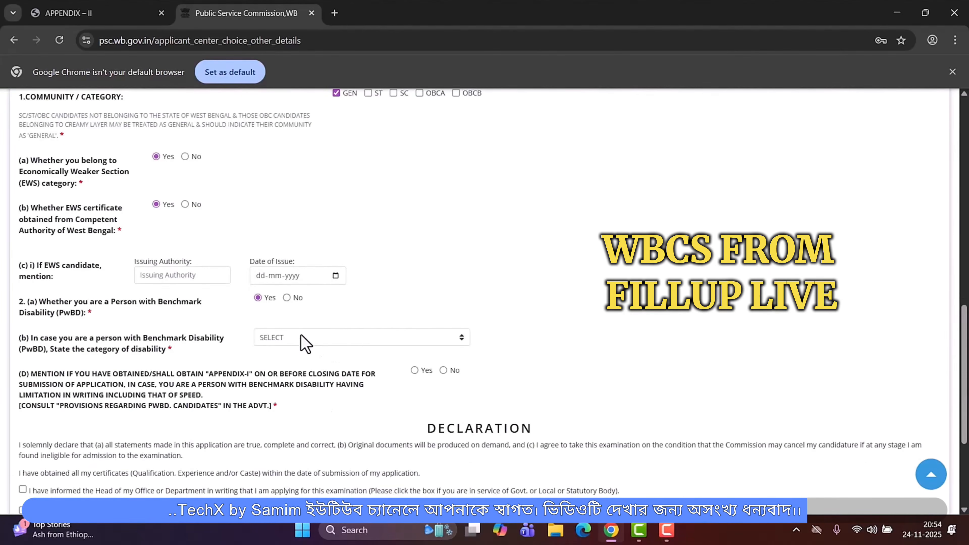
{"action": "left_click", "coordinate": [314, 337]}
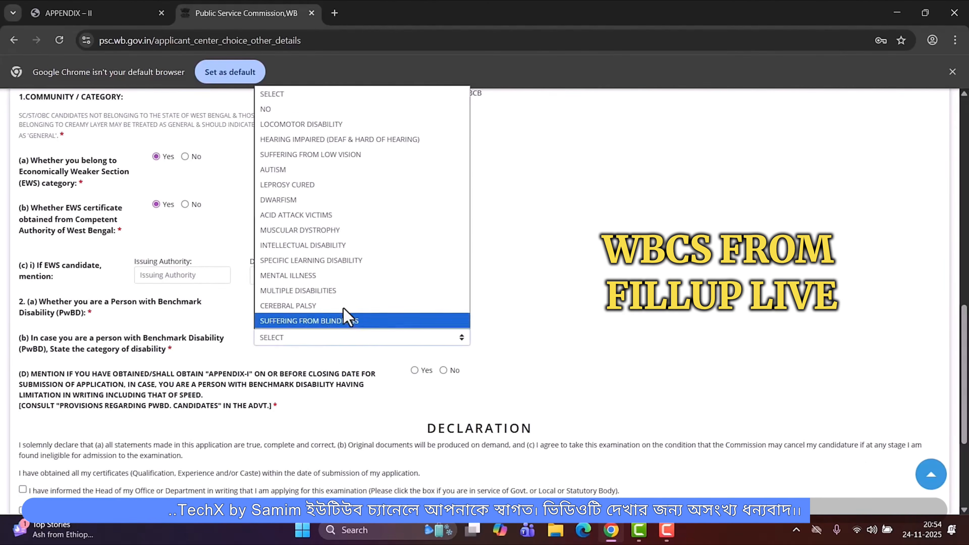
{"action": "left_click", "coordinate": [540, 270]}
- Answer No to both the benchmark disability and the EWS category questions
{"action": "left_click", "coordinate": [288, 298]}
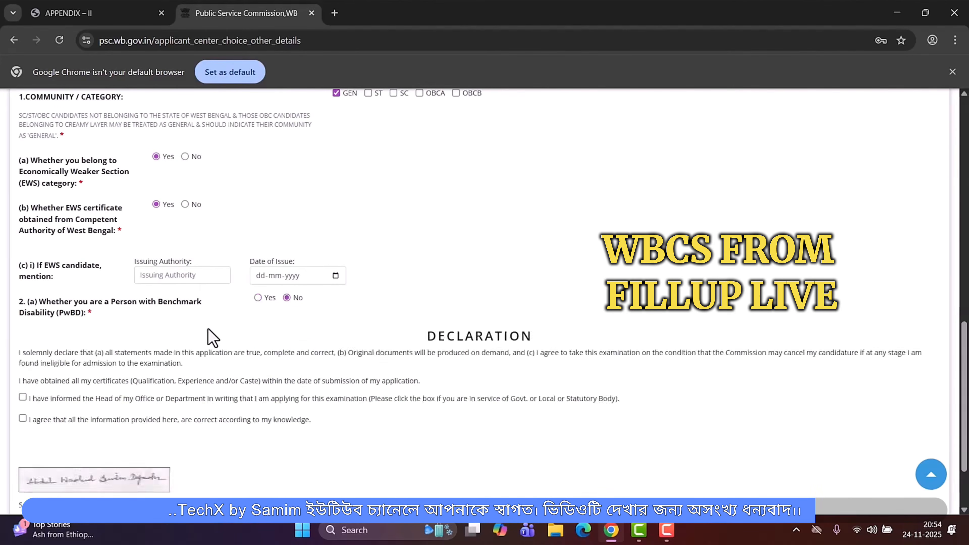
{"action": "scroll", "coordinate": [171, 366], "scroll_direction": "up", "scroll_amount": 3}
{"action": "left_click", "coordinate": [185, 345]}
- Tick both declaration checkboxes at the end of the form
{"action": "scroll", "coordinate": [311, 411], "scroll_direction": "down", "scroll_amount": 1}
{"action": "scroll", "coordinate": [315, 416], "scroll_direction": "down", "scroll_amount": 2}
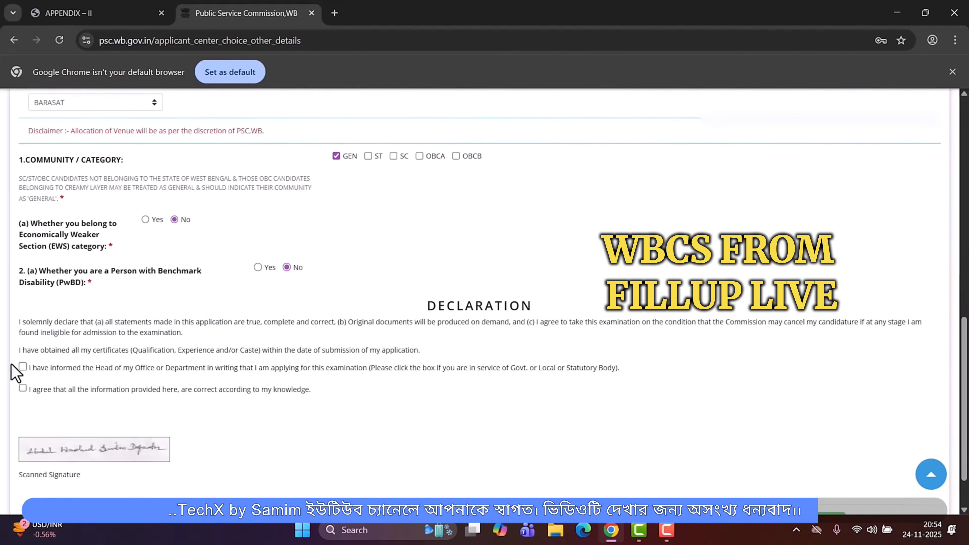
{"action": "left_click", "coordinate": [23, 367]}
{"action": "left_click", "coordinate": [22, 389]}
- Proceed from the other details page and confirm the submission
{"action": "scroll", "coordinate": [98, 396], "scroll_direction": "down", "scroll_amount": 2}
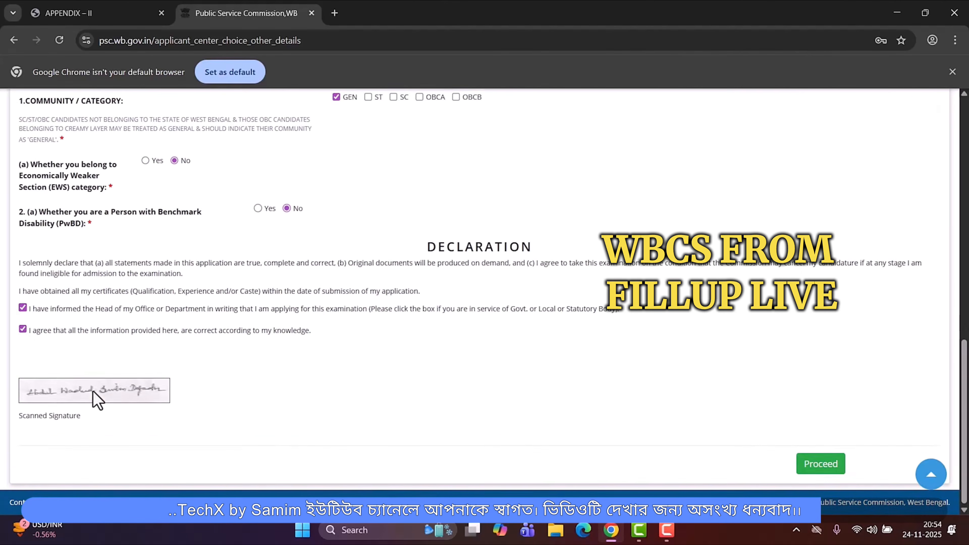
{"action": "left_click", "coordinate": [816, 467]}
{"action": "left_click", "coordinate": [546, 125]}
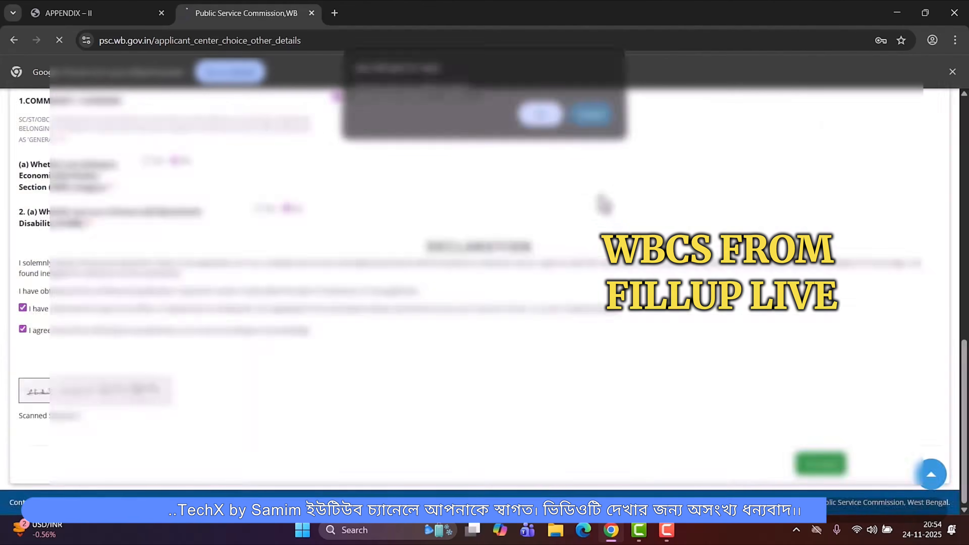
- Review the form preview and submit the application finally
{"action": "scroll", "coordinate": [375, 323], "scroll_direction": "down", "scroll_amount": 3}
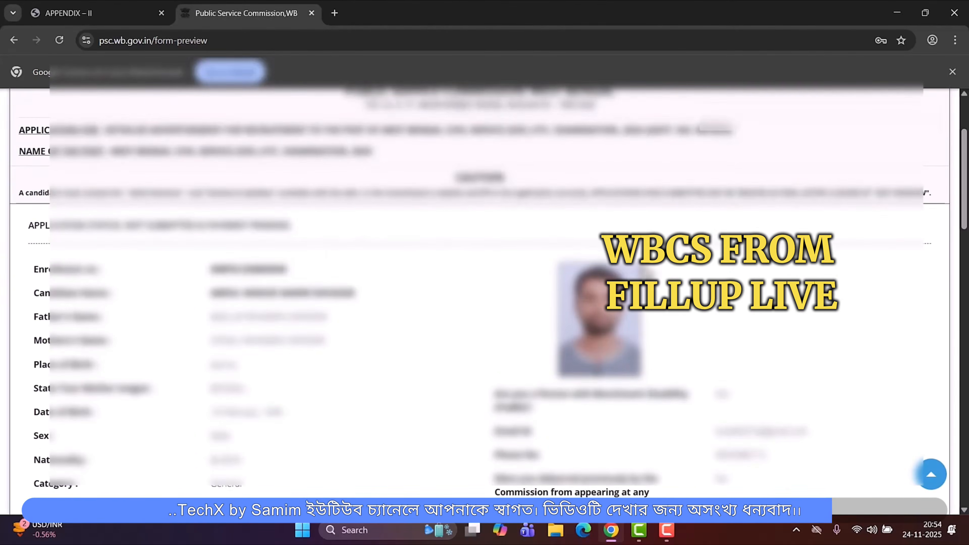
{"action": "scroll", "coordinate": [272, 310], "scroll_direction": "down", "scroll_amount": 8}
{"action": "scroll", "coordinate": [272, 309], "scroll_direction": "down", "scroll_amount": 15}
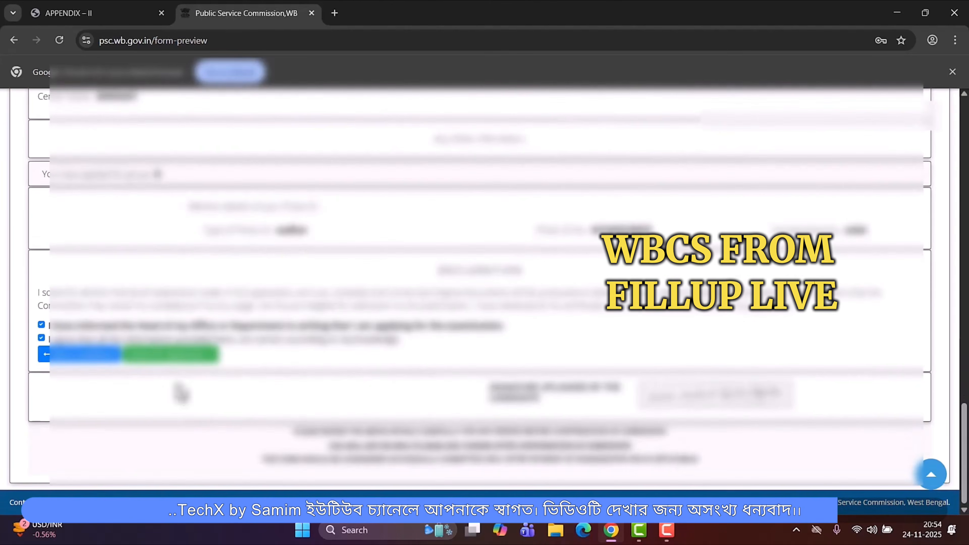
{"action": "left_click", "coordinate": [157, 356]}
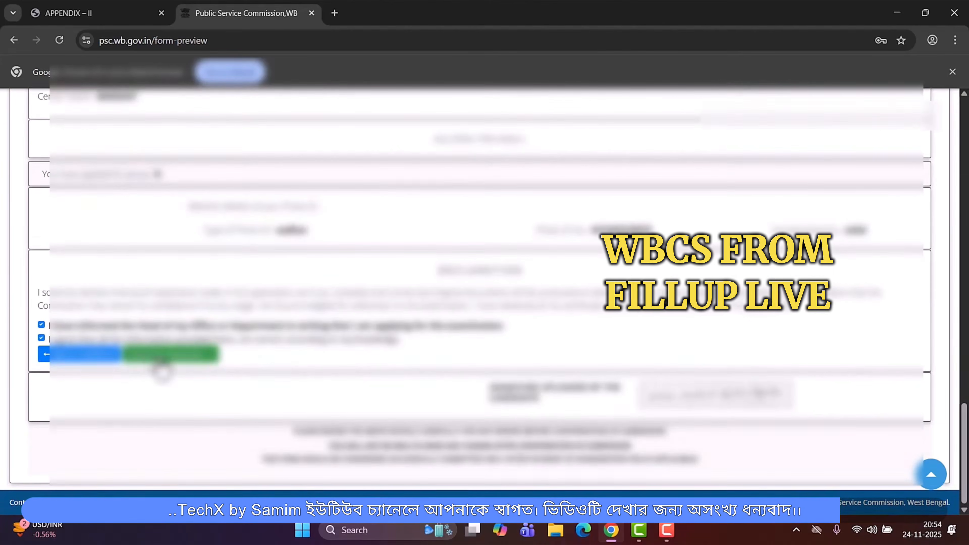
- Open the fee payment for the application and choose online payment
{"action": "scroll", "coordinate": [828, 455], "scroll_direction": "down", "scroll_amount": 1}
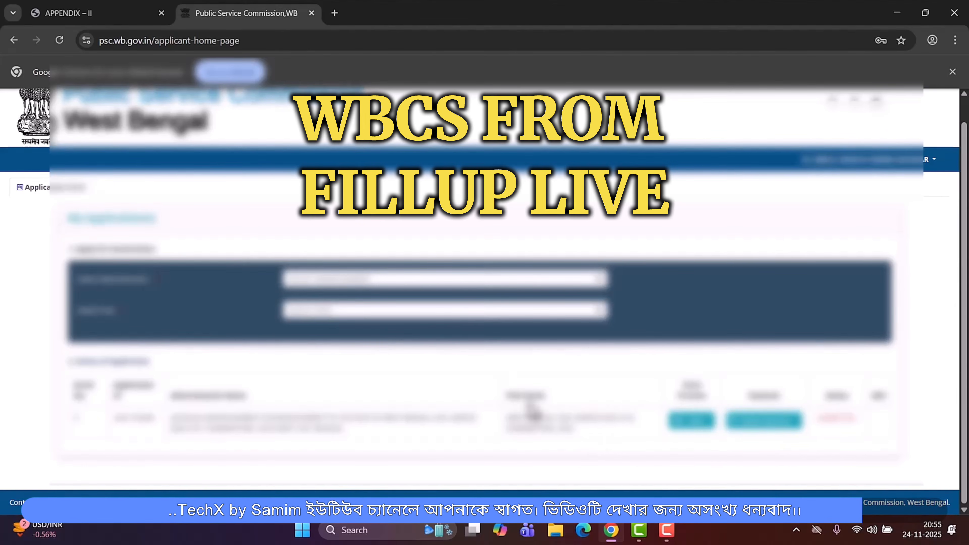
{"action": "left_click_drag", "start_coordinate": [506, 417], "coordinate": [594, 432]}
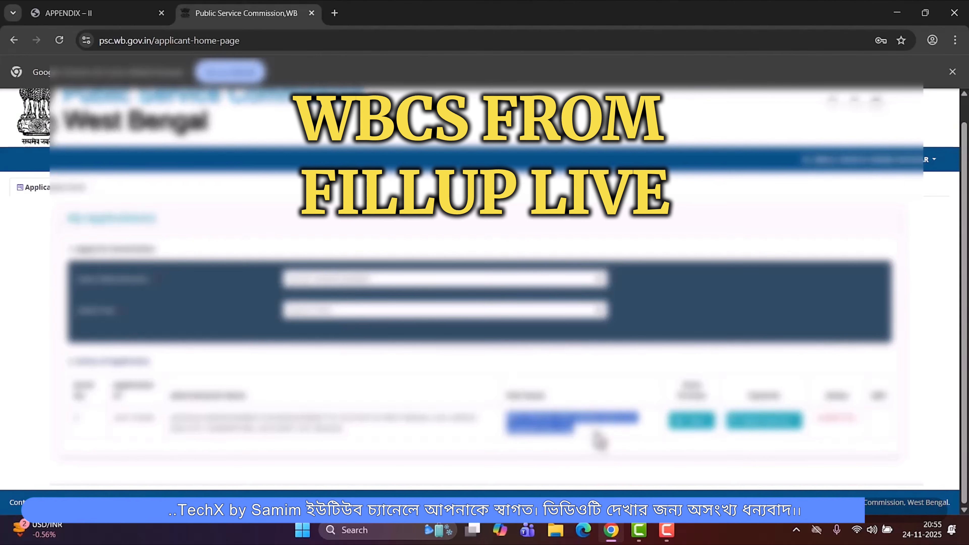
{"action": "left_click", "coordinate": [761, 427]}
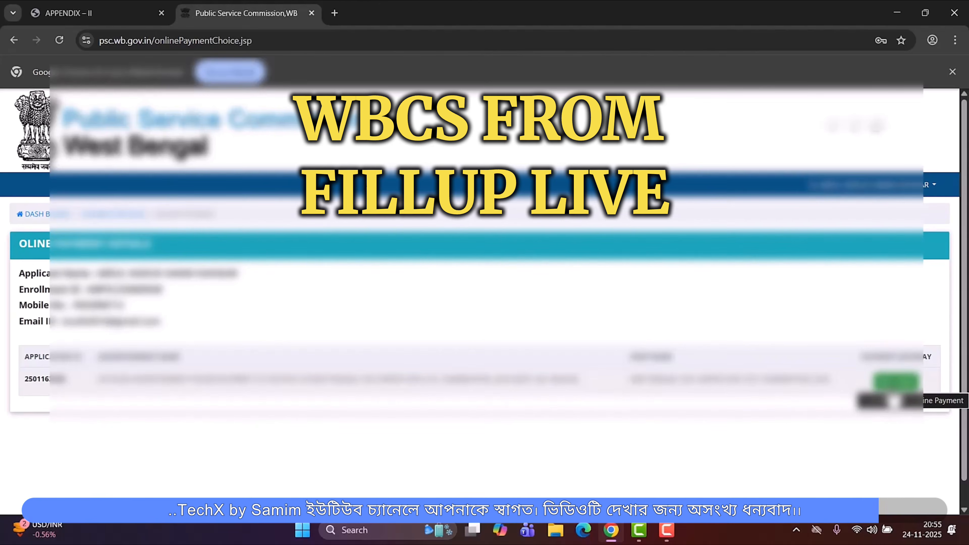
{"action": "left_click", "coordinate": [896, 381]}
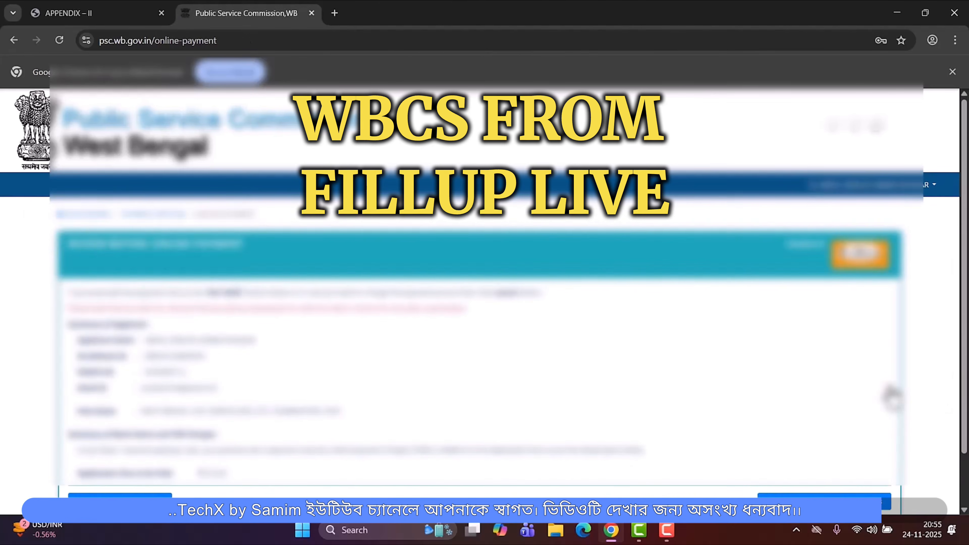
- Open the BillDesk payment page with PAY NOW, then close it to return to the payment review
{"action": "scroll", "coordinate": [248, 414], "scroll_direction": "down", "scroll_amount": 2}
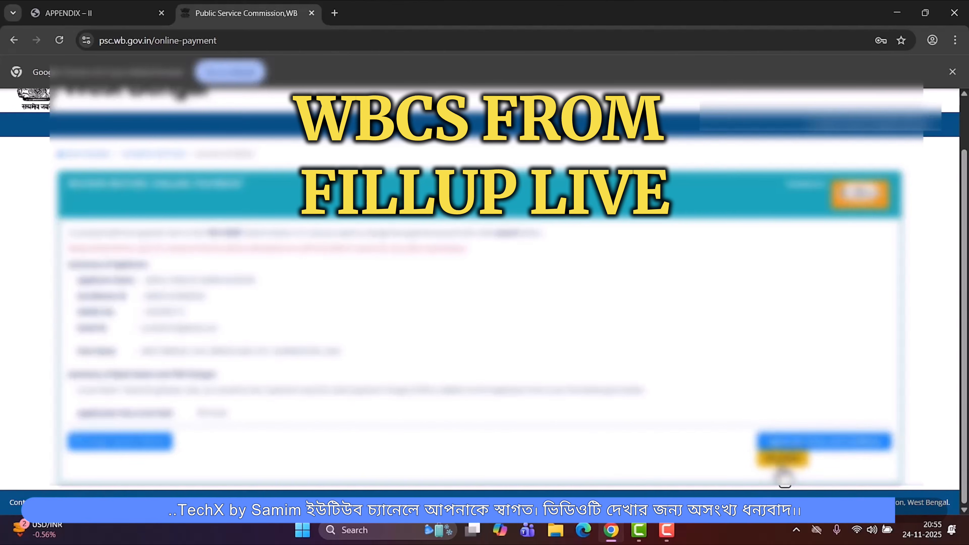
{"action": "left_click", "coordinate": [786, 461]}
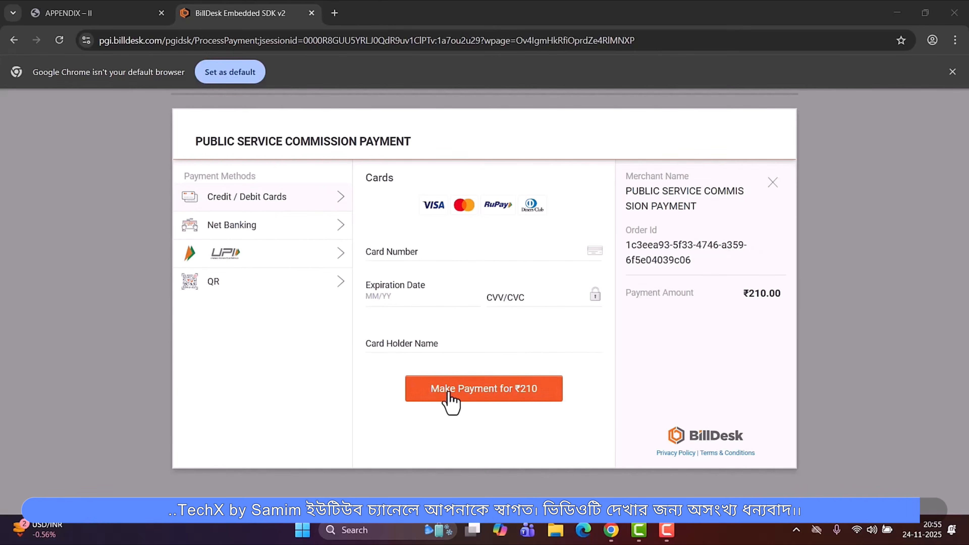
{"action": "left_click", "coordinate": [773, 183]}
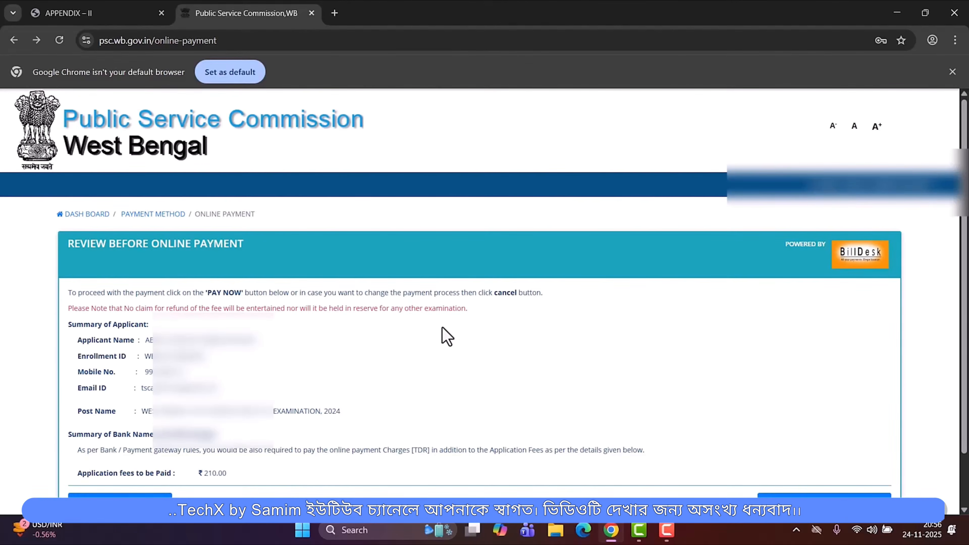
{"action": "scroll", "coordinate": [442, 341], "scroll_direction": "down", "scroll_amount": 1}
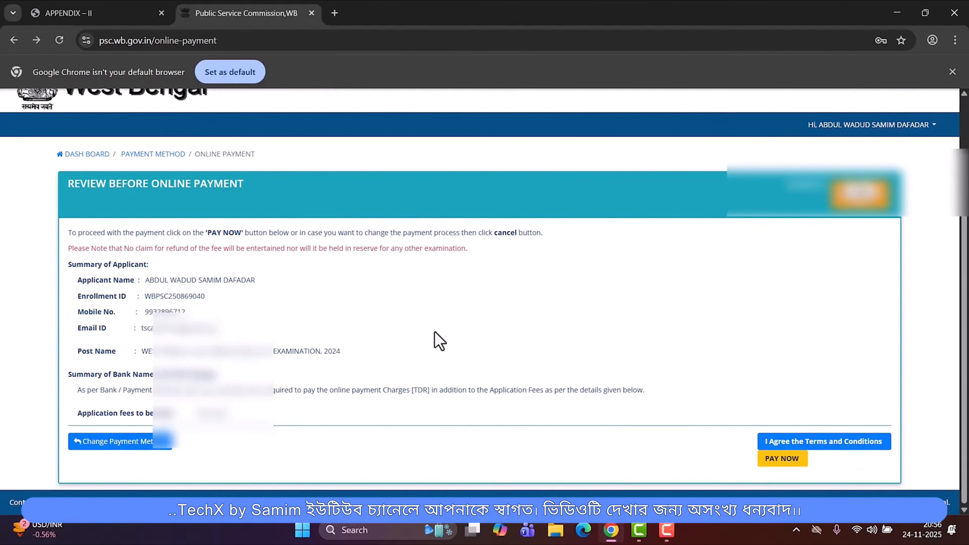